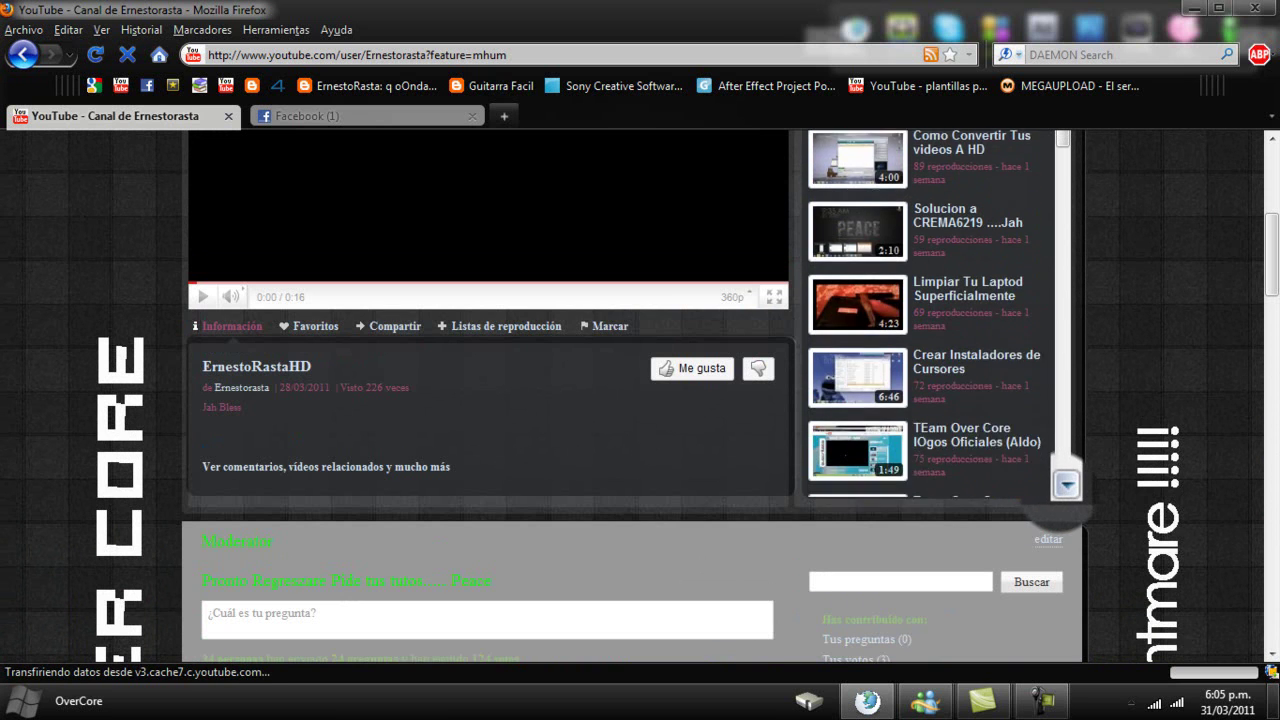
# Step: Look through the list of uploaded videos on the Ernestorasta YouTube channel page
pyautogui.scroll(-4, 1067, 486)
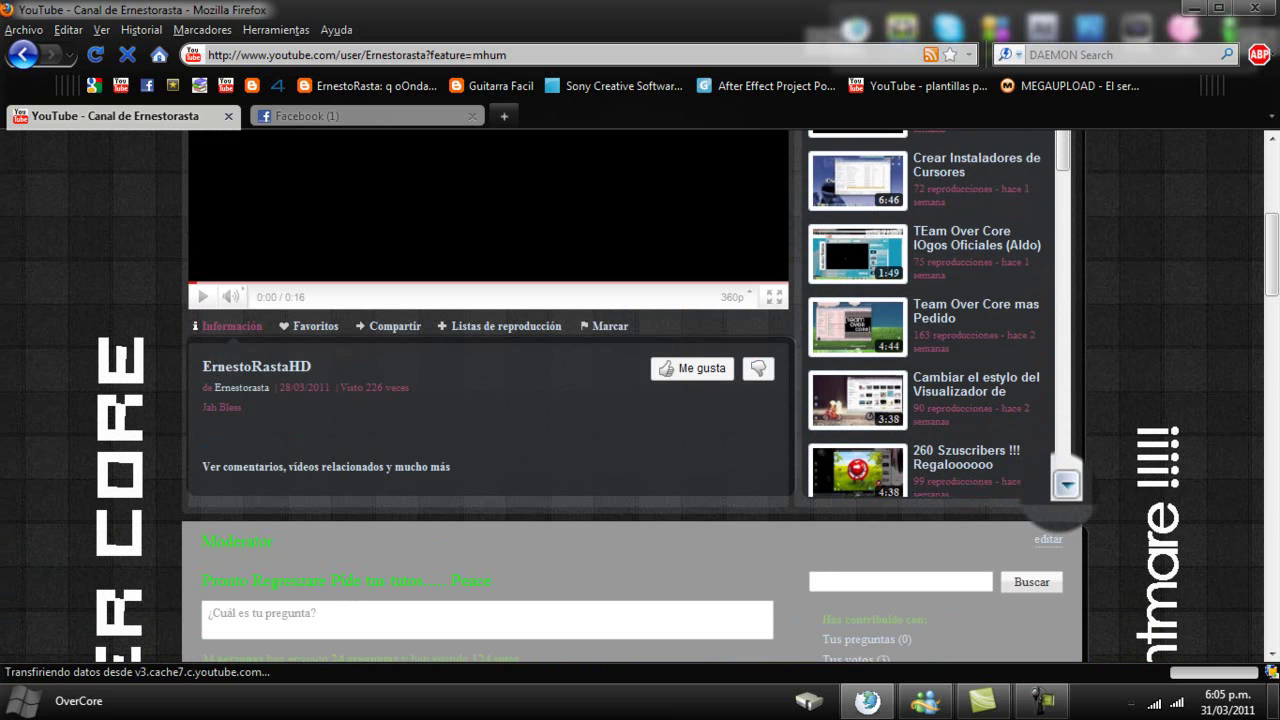
pyautogui.scroll(-3, 1067, 486)
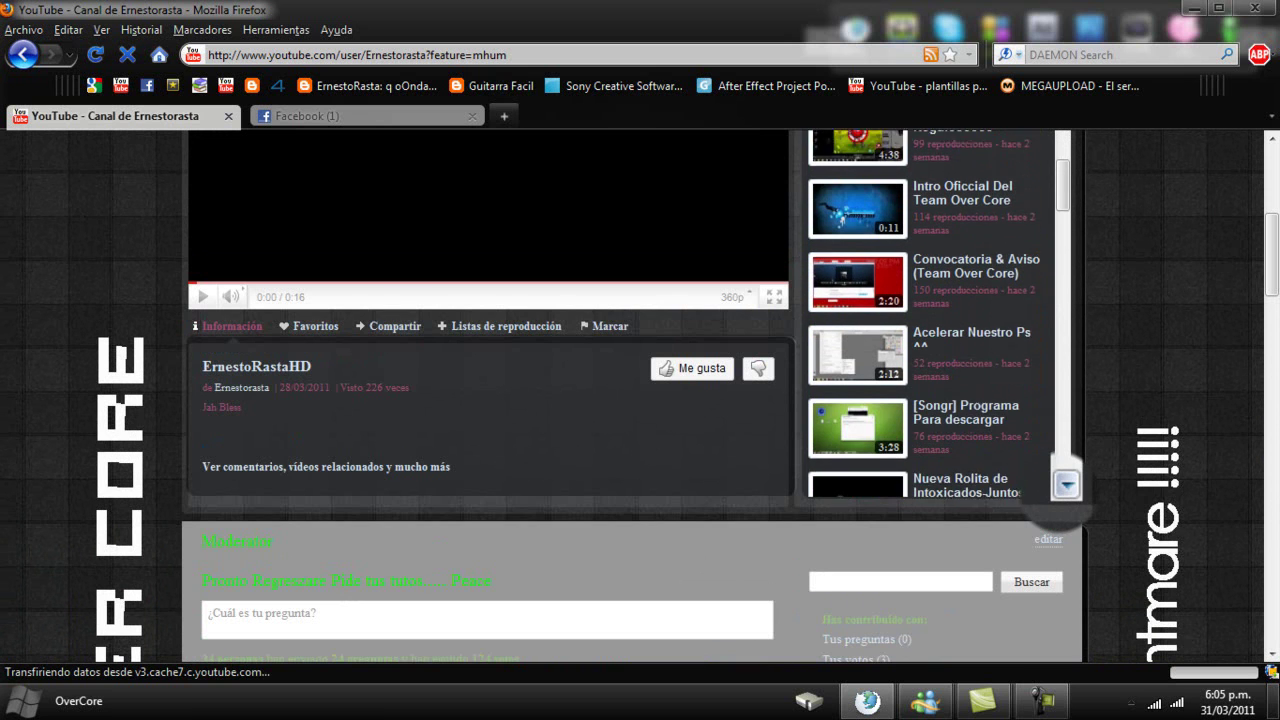
pyautogui.scroll(-5, 1067, 486)
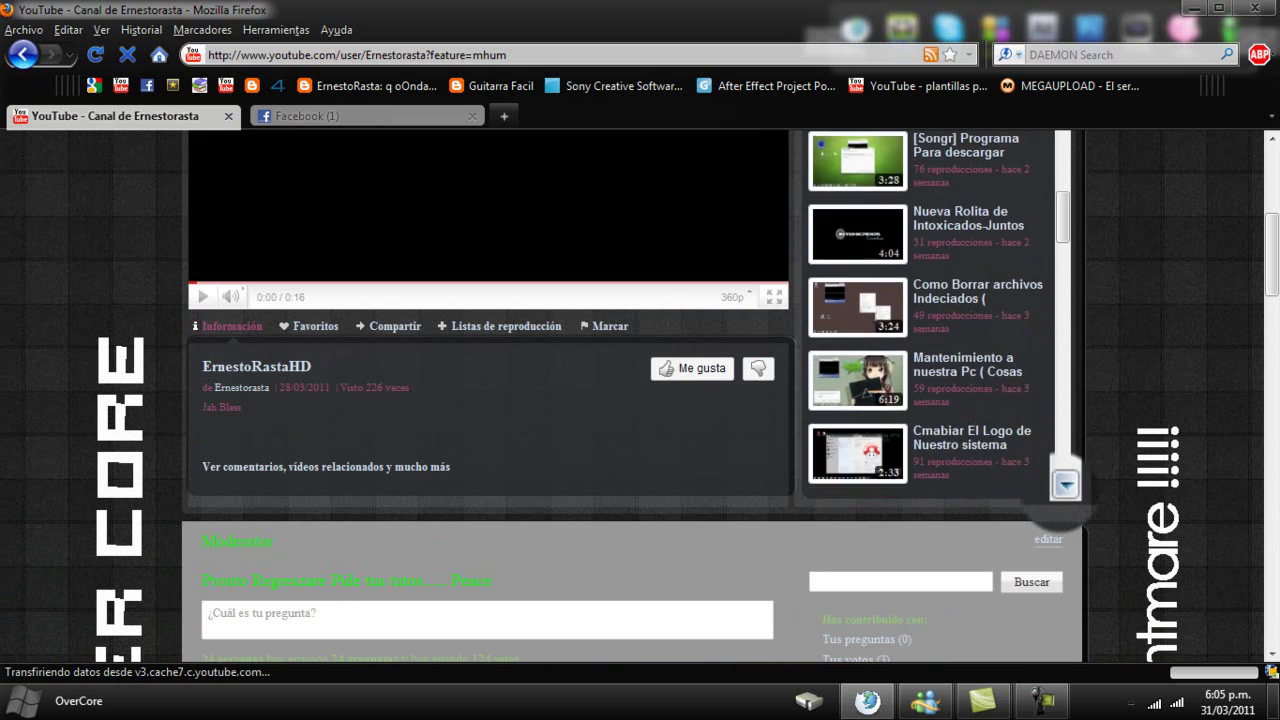
pyautogui.scroll(-5, 1067, 486)
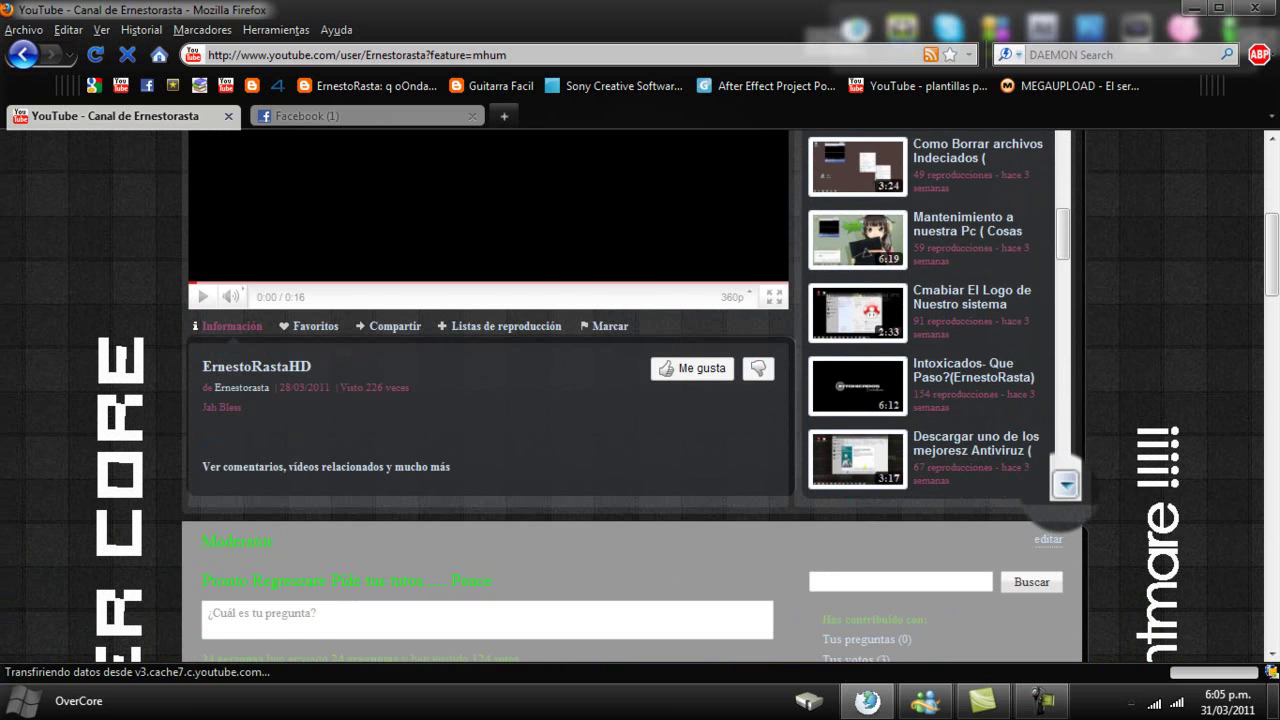
pyautogui.scroll(-3, 1067, 486)
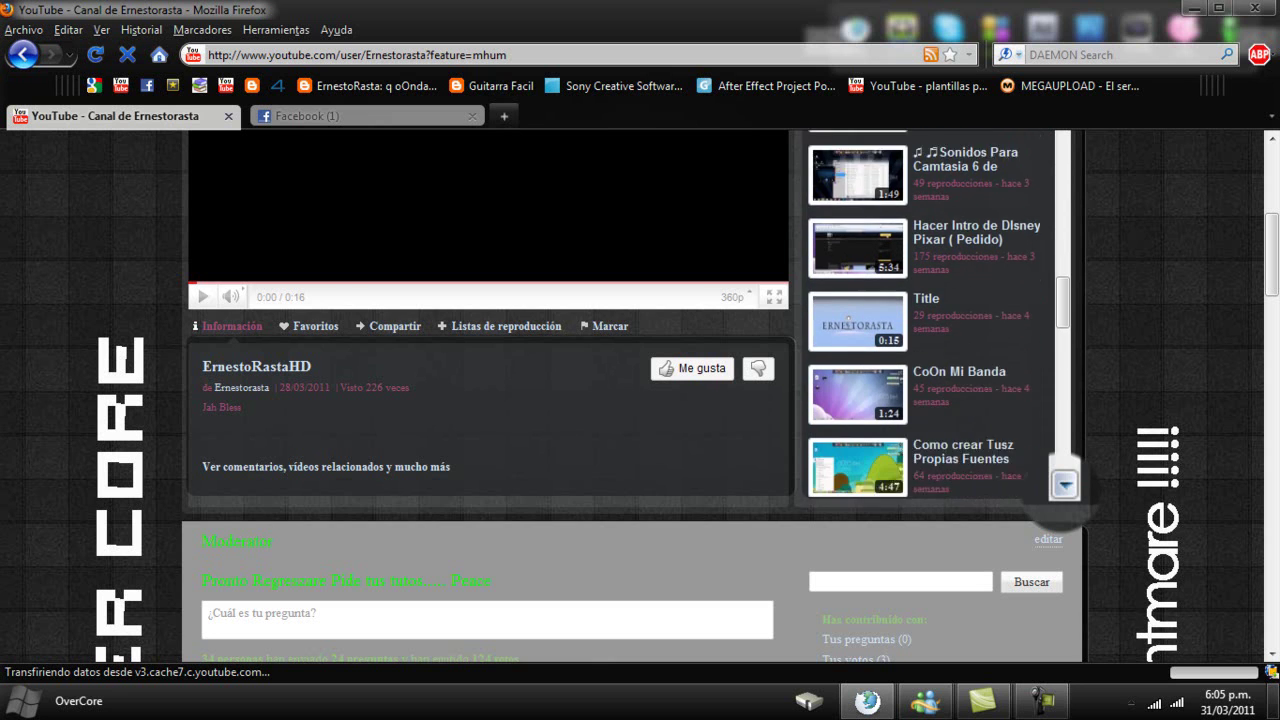
pyautogui.scroll(-1, 1065, 486)
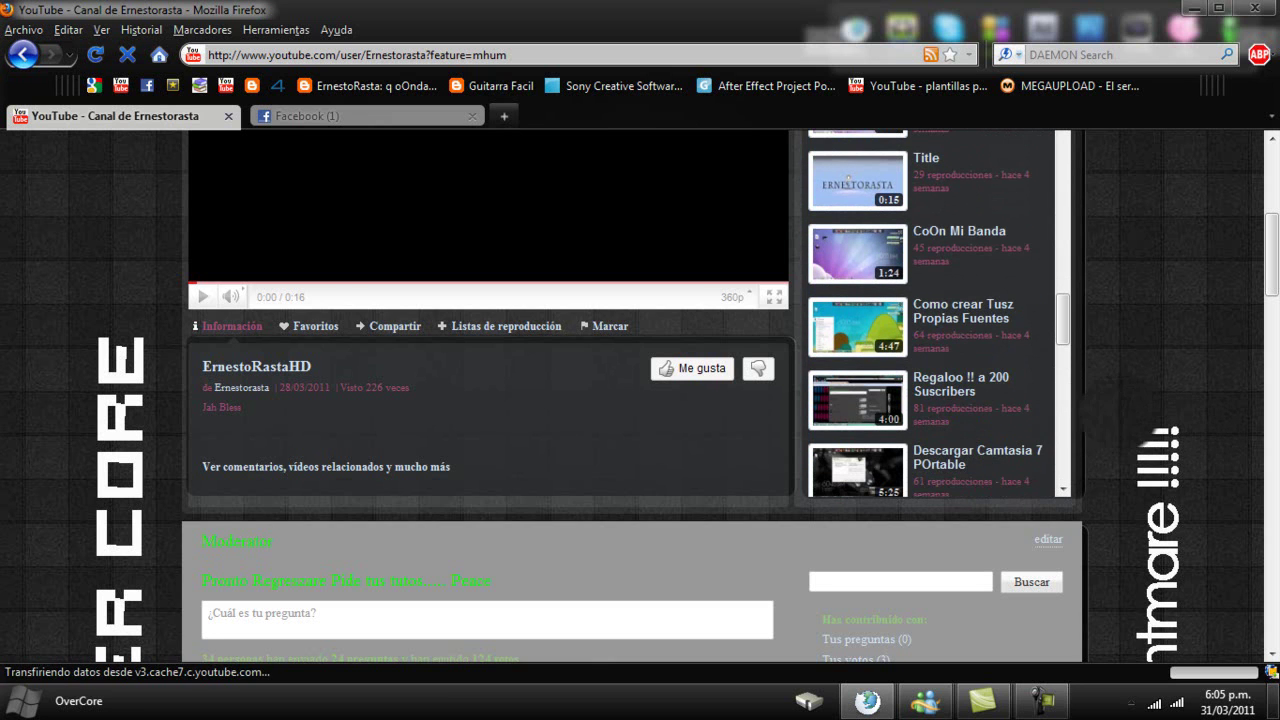
pyautogui.scroll(-4, 1059, 488)
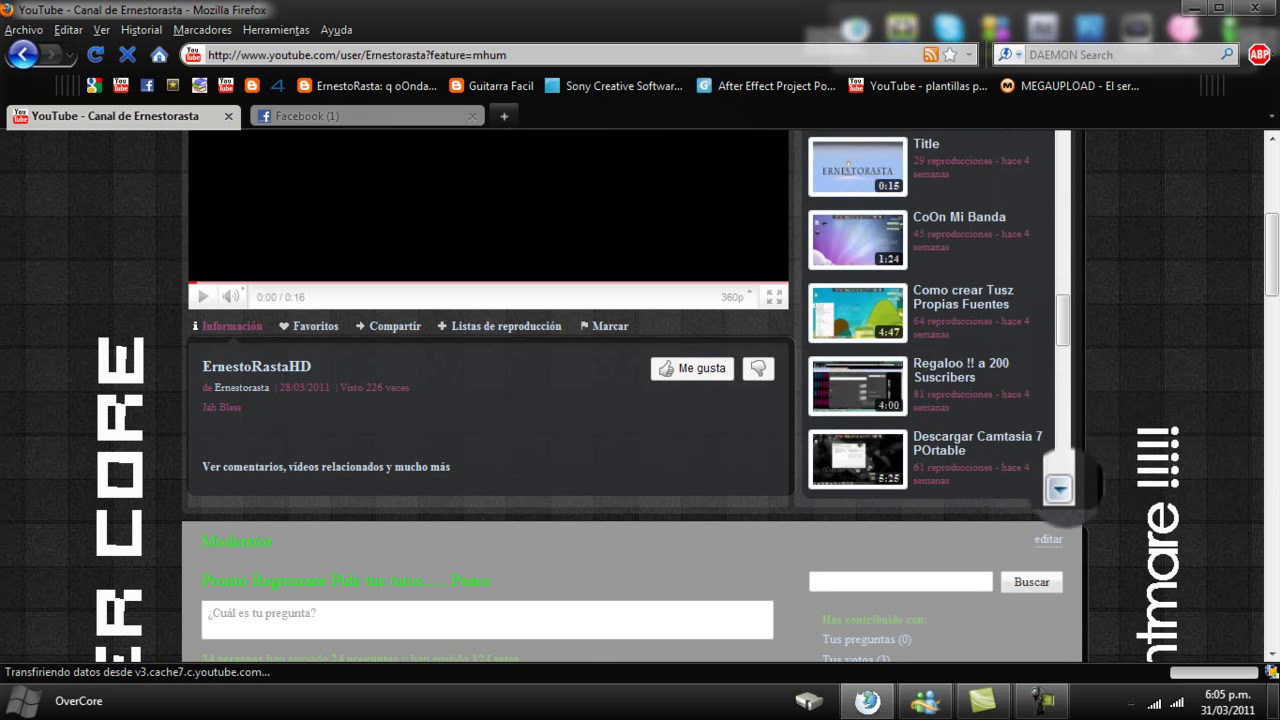
pyautogui.scroll(-4, 1059, 488)
pyautogui.scroll(4, 1062, 365)
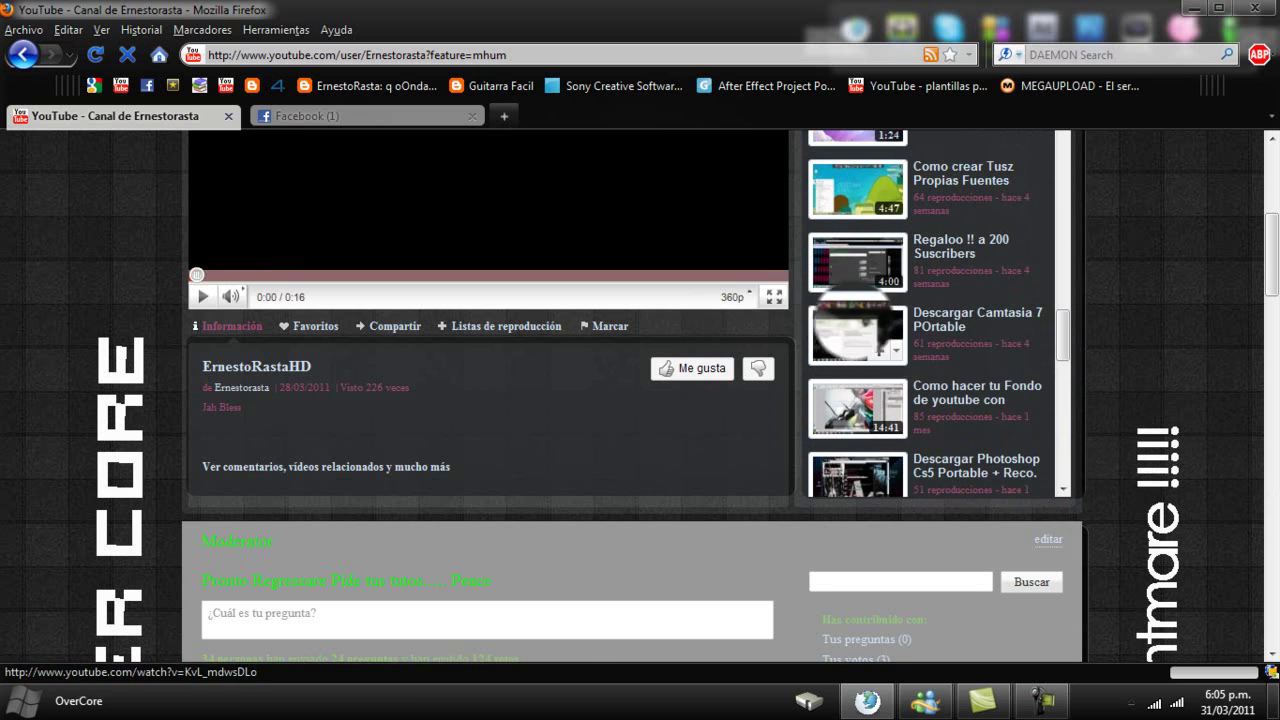
pyautogui.scroll(3, 1062, 345)
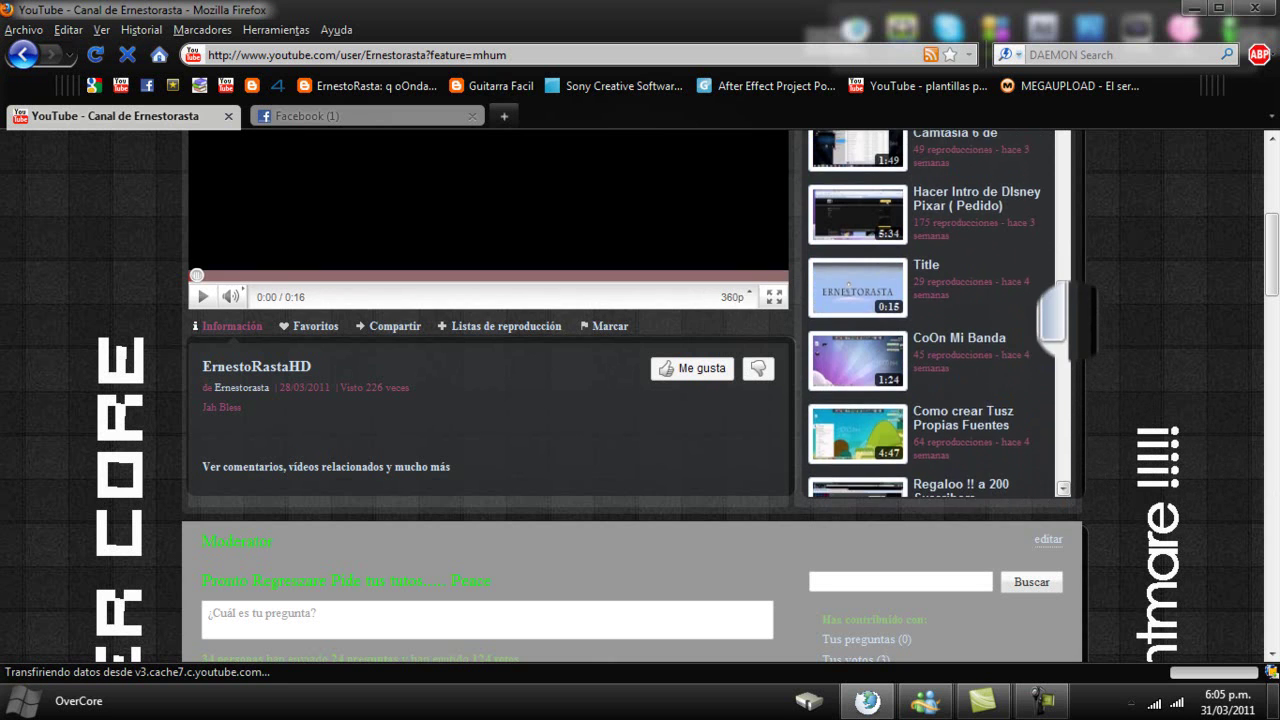
pyautogui.scroll(-3, 1064, 348)
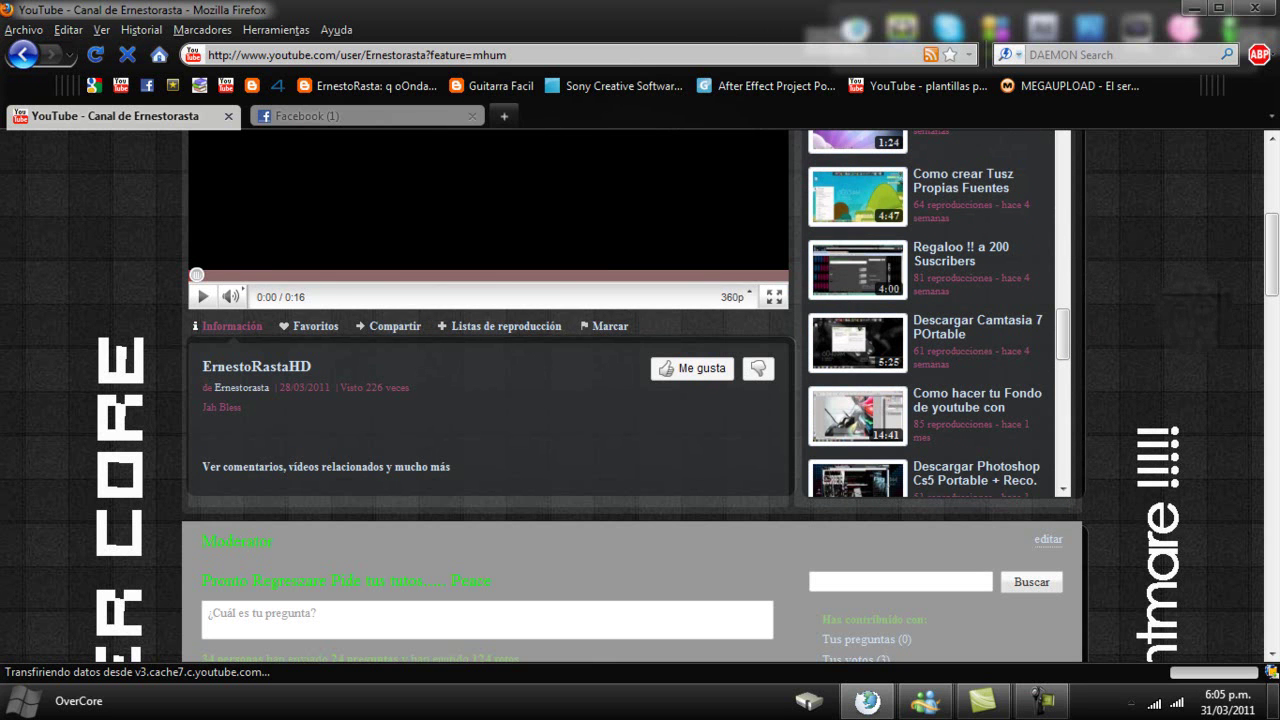
pyautogui.scroll(5, 848, 338)
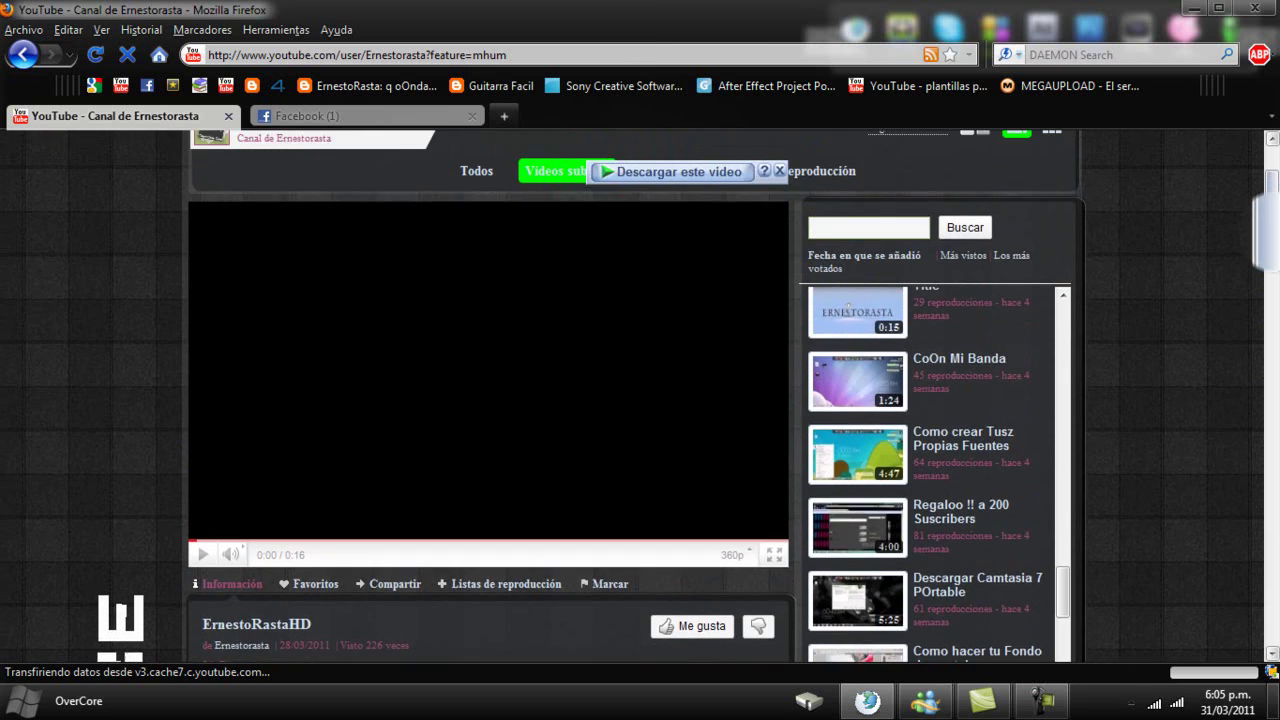
# Step: Examine the viewer questions in the channel's Moderator section and minimize the browser window
pyautogui.scroll(-10, 848, 338)
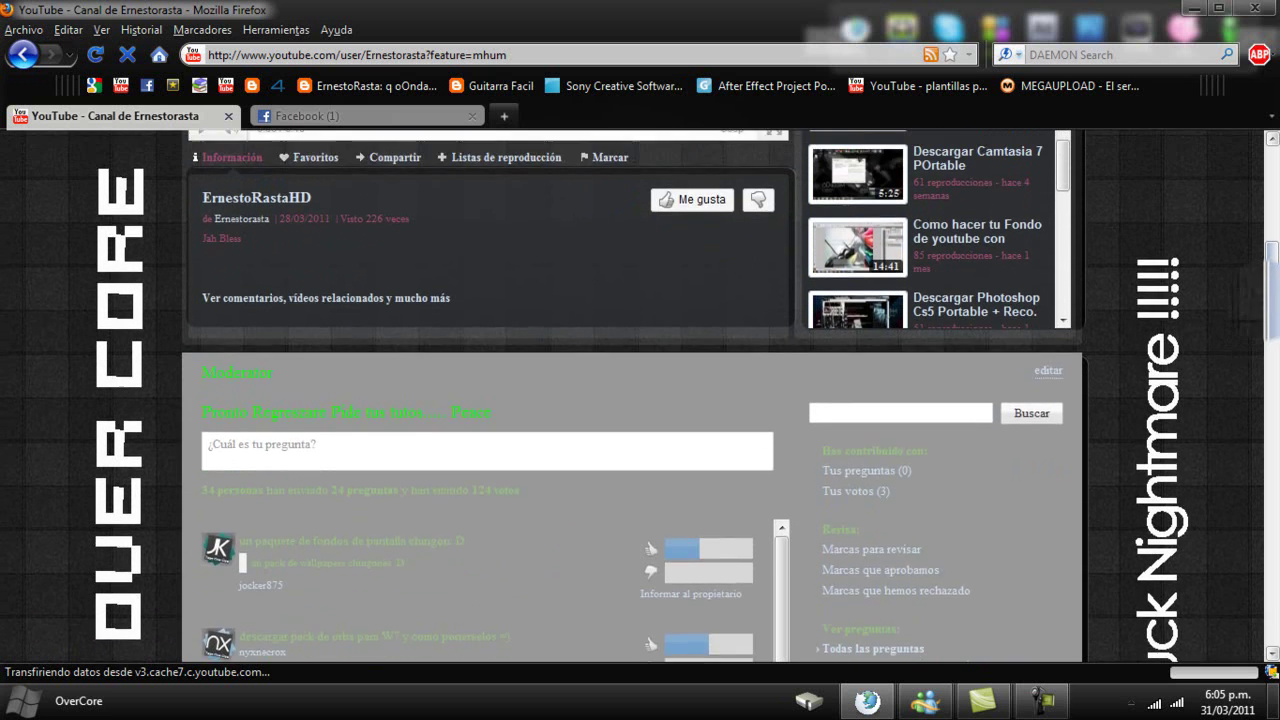
pyautogui.scroll(-2, 643, 395)
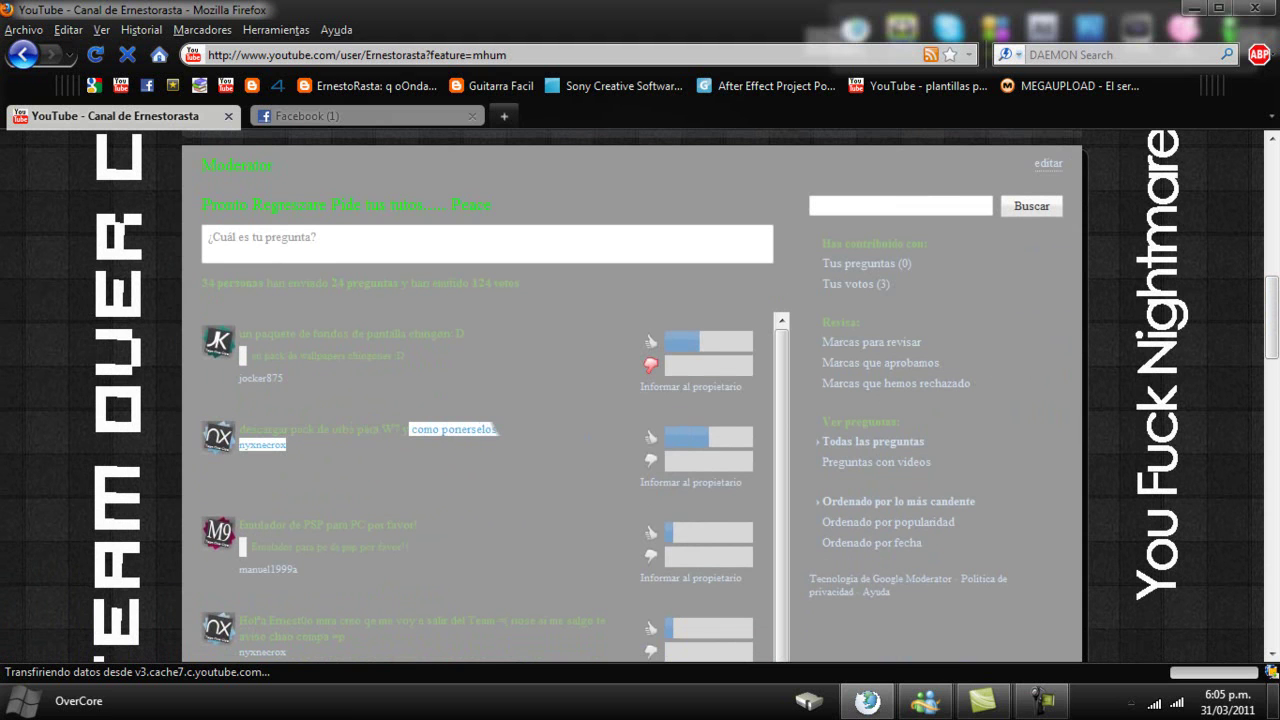
pyautogui.moveTo(880, 10); pyautogui.dragTo(733, 77)
pyautogui.click(944, 74)
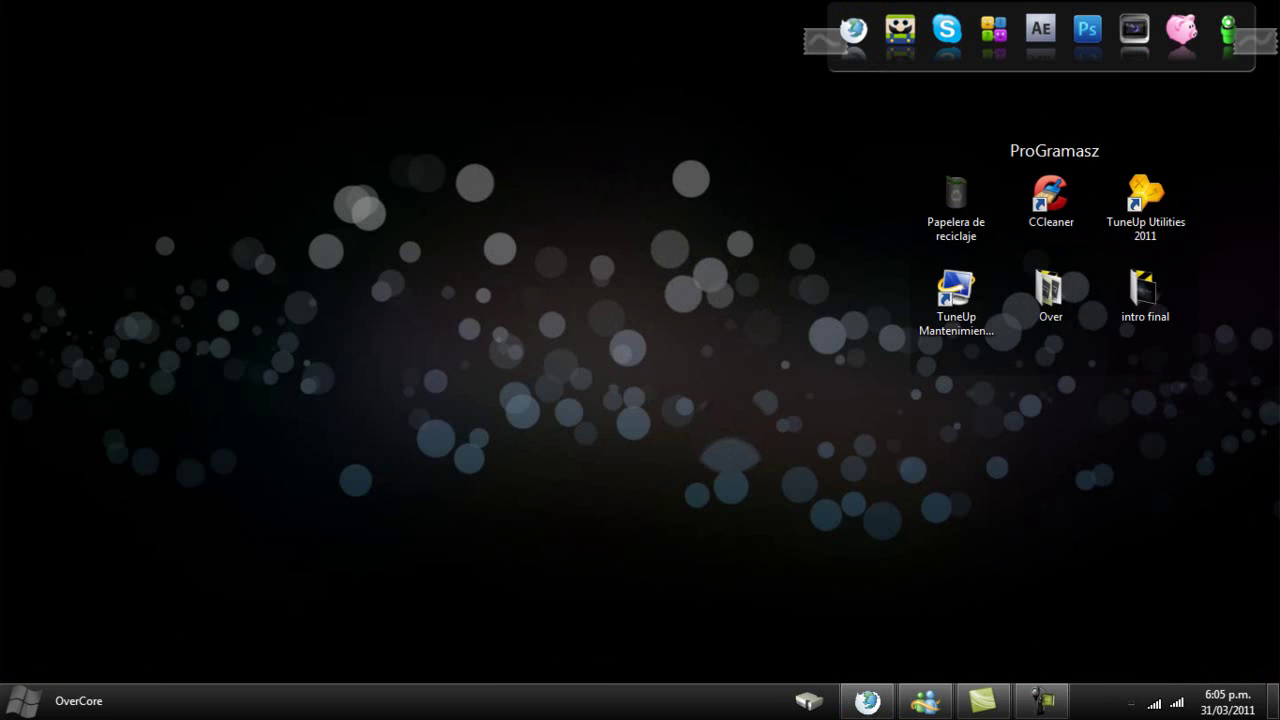
pyautogui.moveTo(454, 238); pyautogui.dragTo(704, 414)
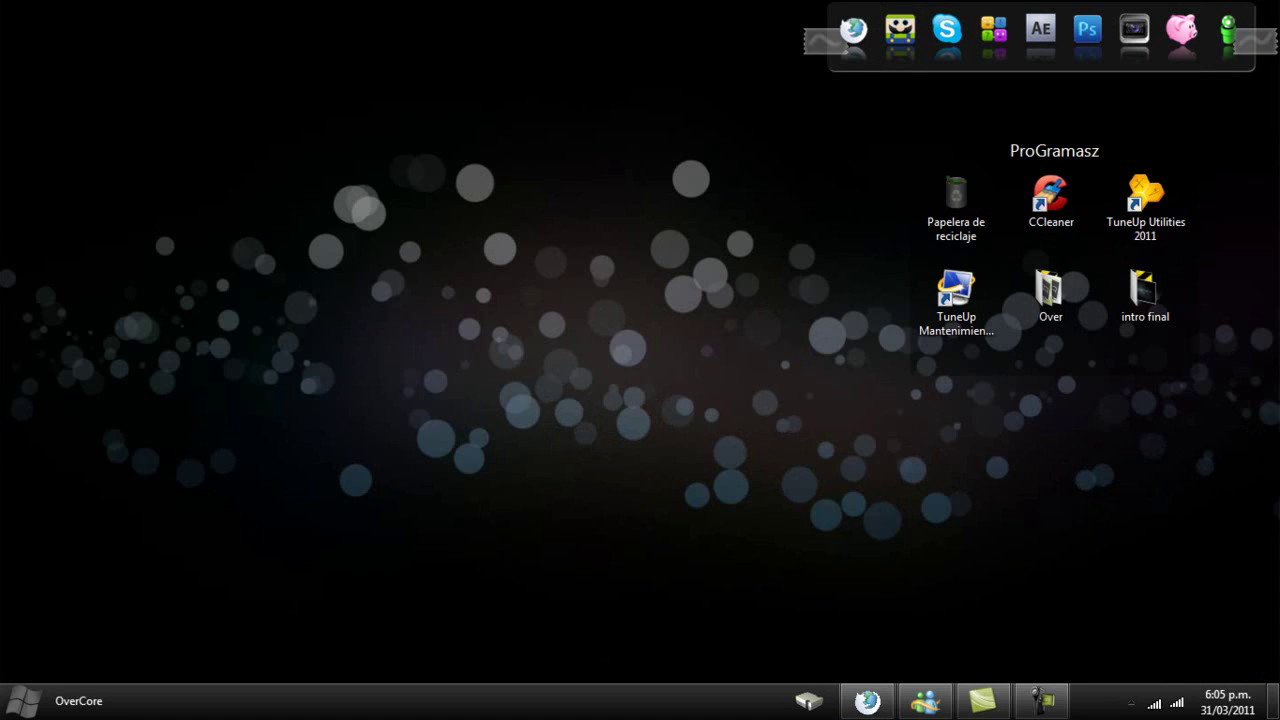
pyautogui.moveTo(1036, 415); pyautogui.dragTo(881, 125)
pyautogui.moveTo(308, 166); pyautogui.dragTo(630, 453)
pyautogui.moveTo(943, 565); pyautogui.dragTo(463, 137)
pyautogui.moveTo(309, 40); pyautogui.dragTo(920, 530)
pyautogui.press('super')
pyautogui.press('super')
pyautogui.press('super')
pyautogui.press('super')
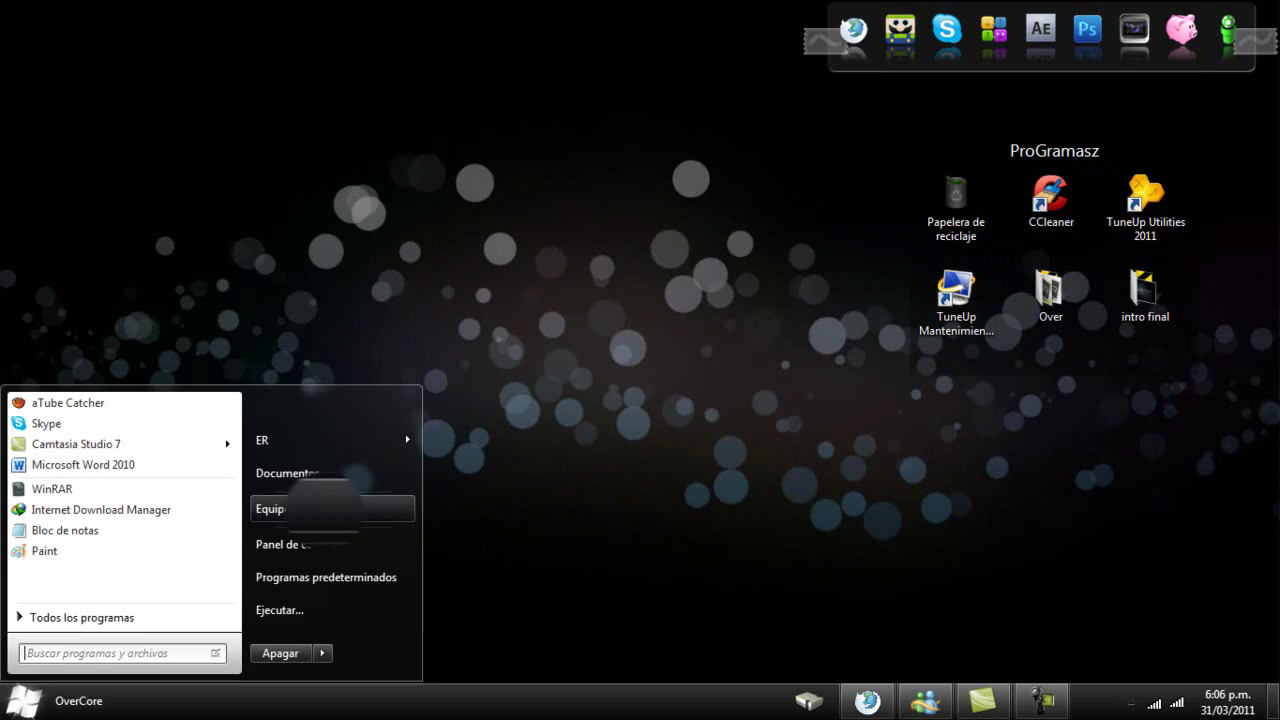
# Step: In Disco local (D:), open Programasz, Orb para windows and W7SBC, and select the Windows 7 Start Button Changer application
pyautogui.press('super+e')
pyautogui.doubleClick(510, 208)
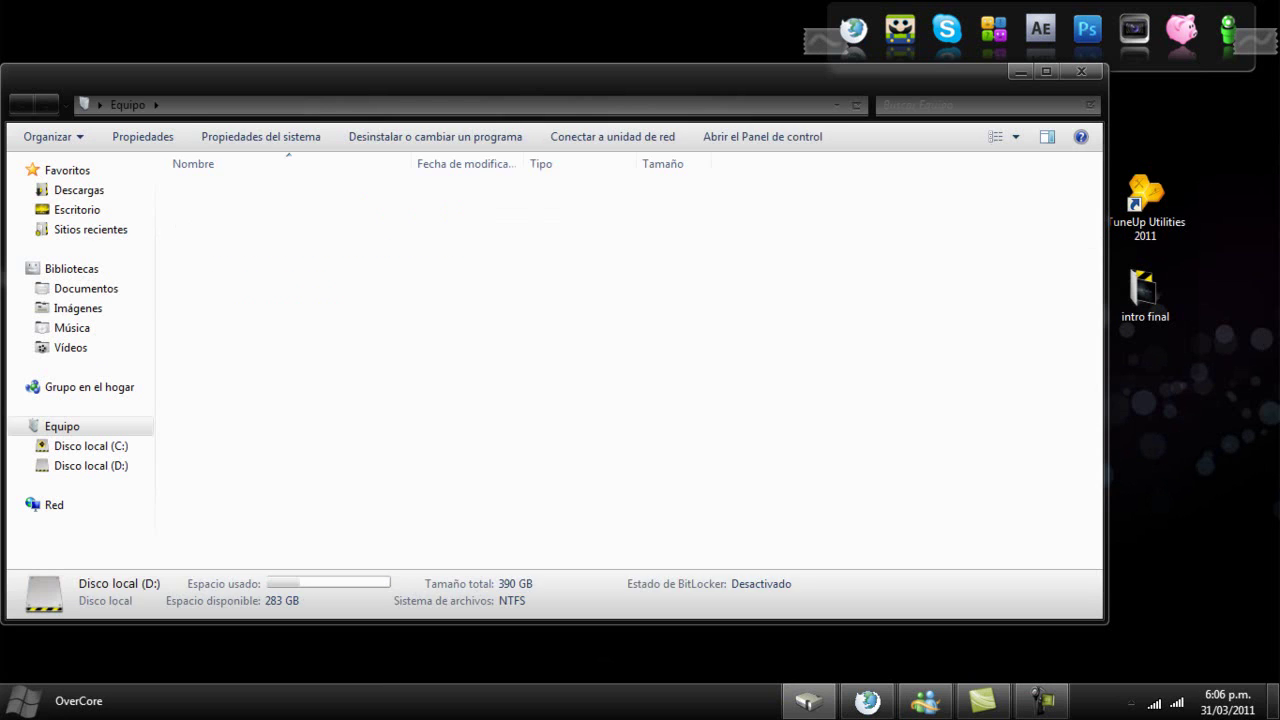
pyautogui.doubleClick(240, 368)
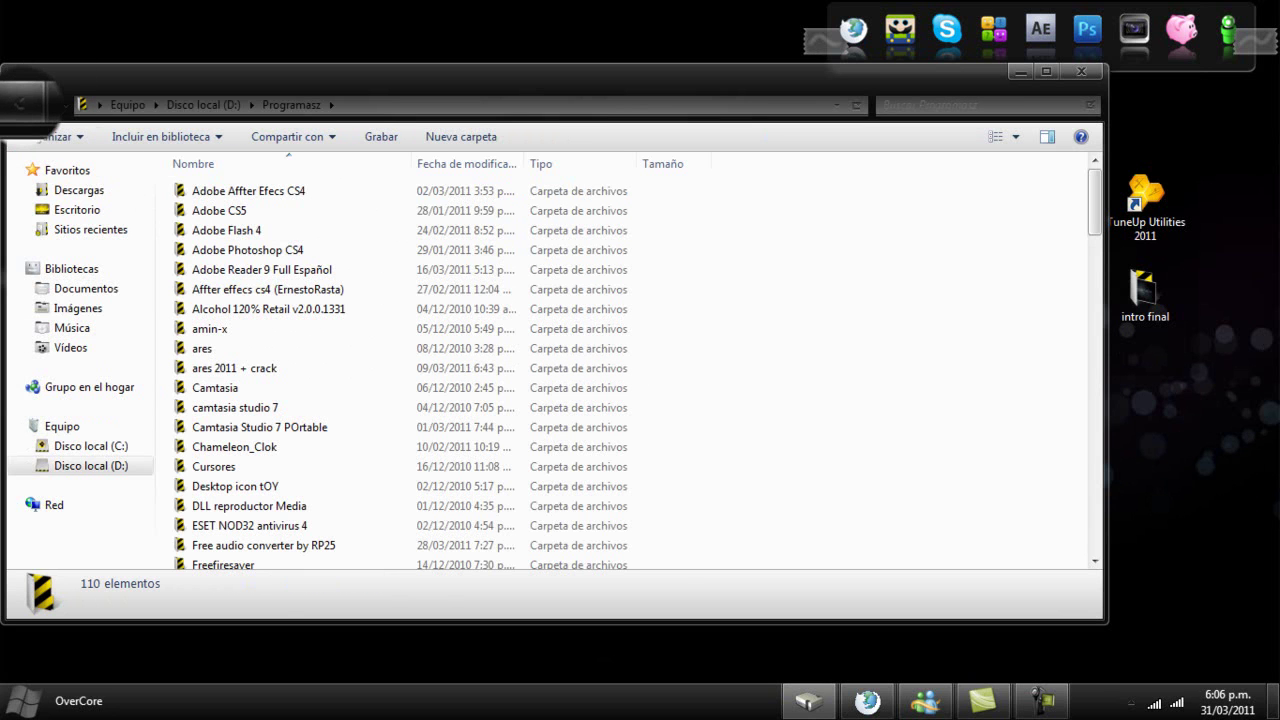
pyautogui.scroll(-7, 230, 540)
pyautogui.click(230, 480)
pyautogui.doubleClick(230, 480)
pyautogui.doubleClick(214, 223)
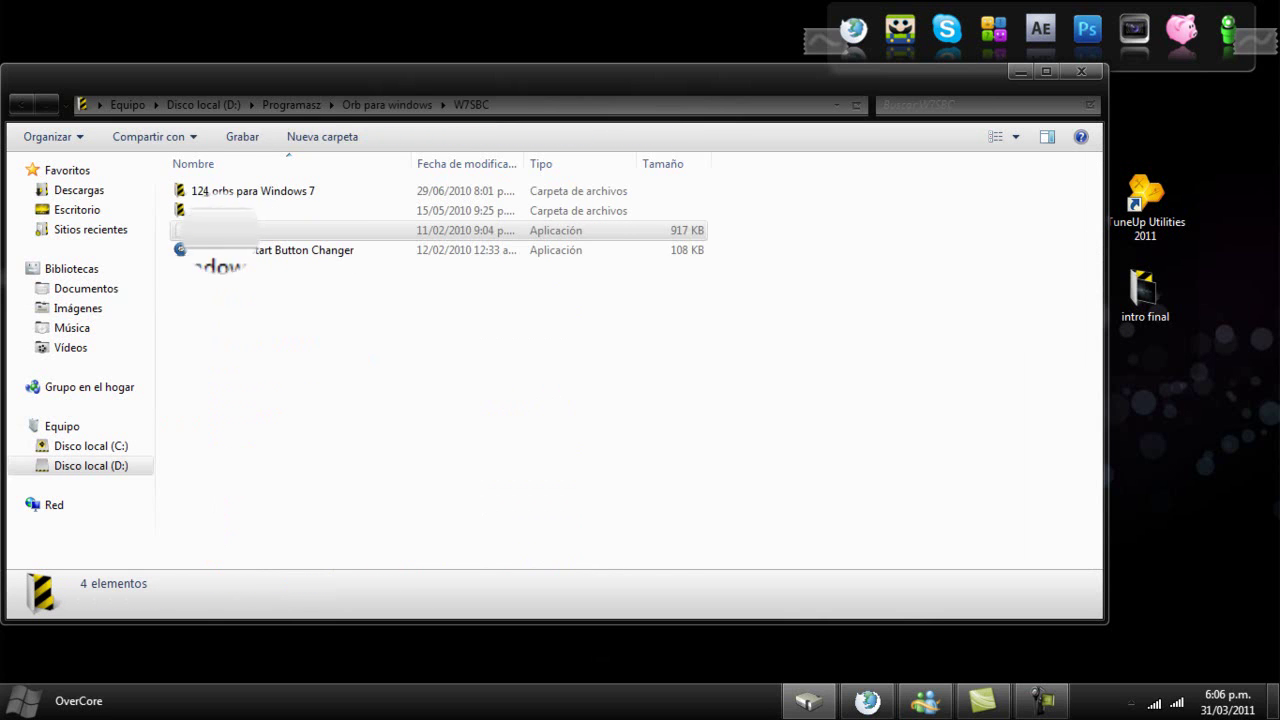
pyautogui.click(235, 249)
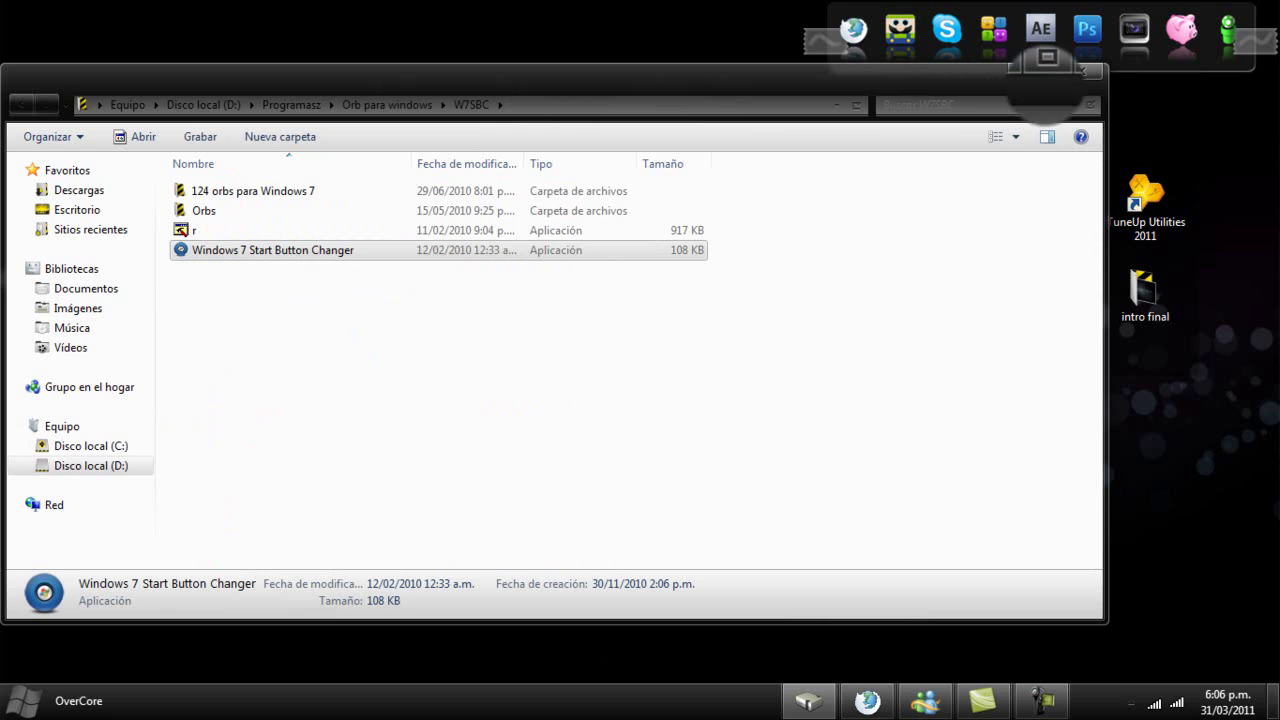
# Step: Maximize the folder window and open the orbs subfolder of Mega Pack de Orbs in Orb para windows
pyautogui.click(1046, 70)
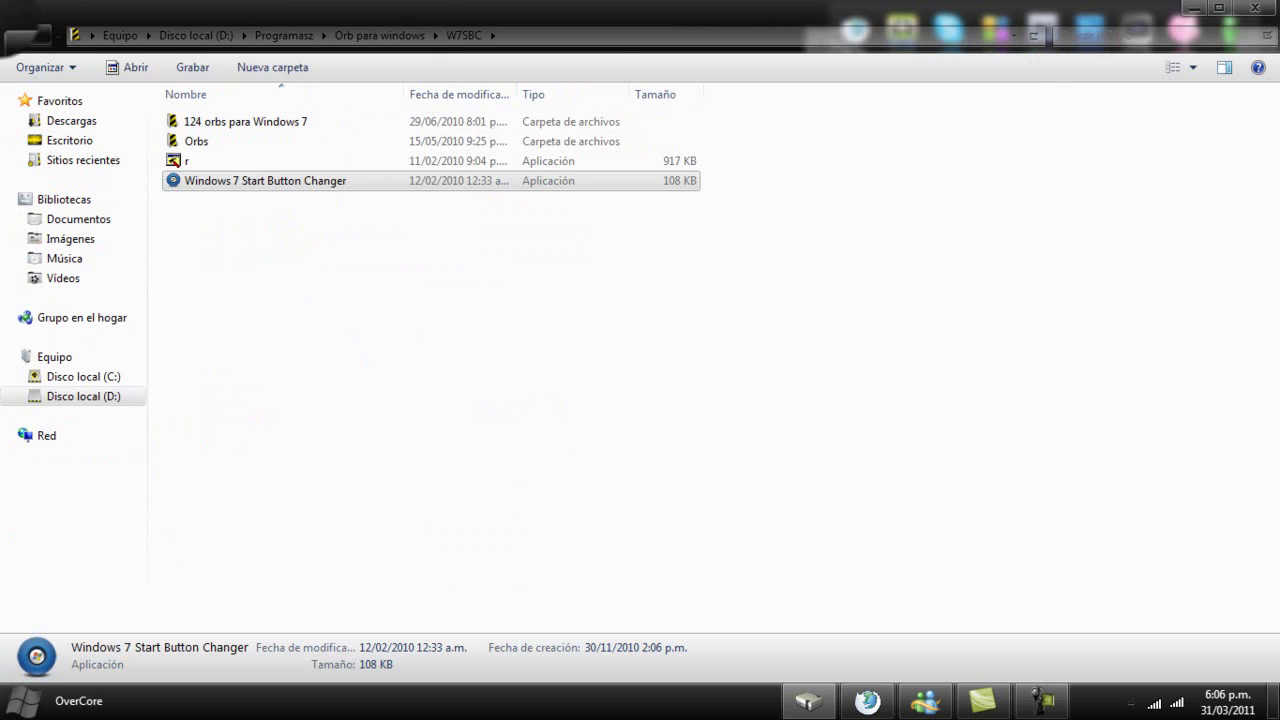
pyautogui.click(14, 37)
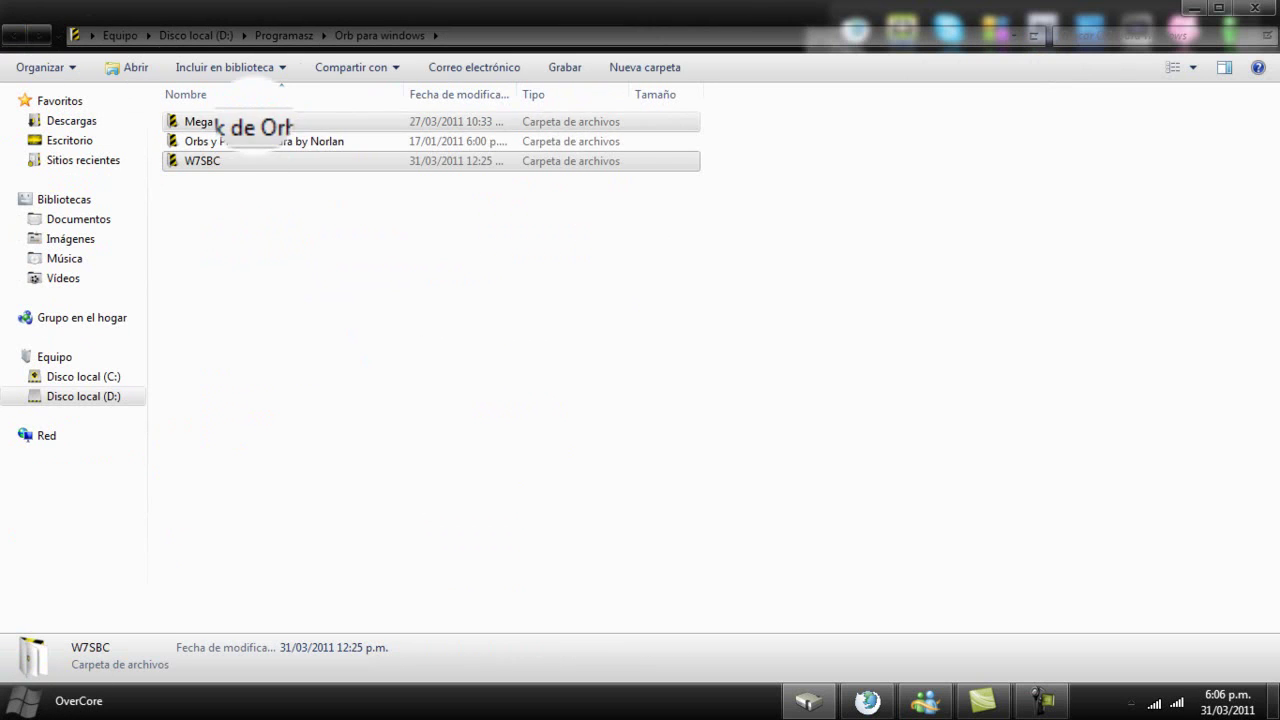
pyautogui.doubleClick(205, 121)
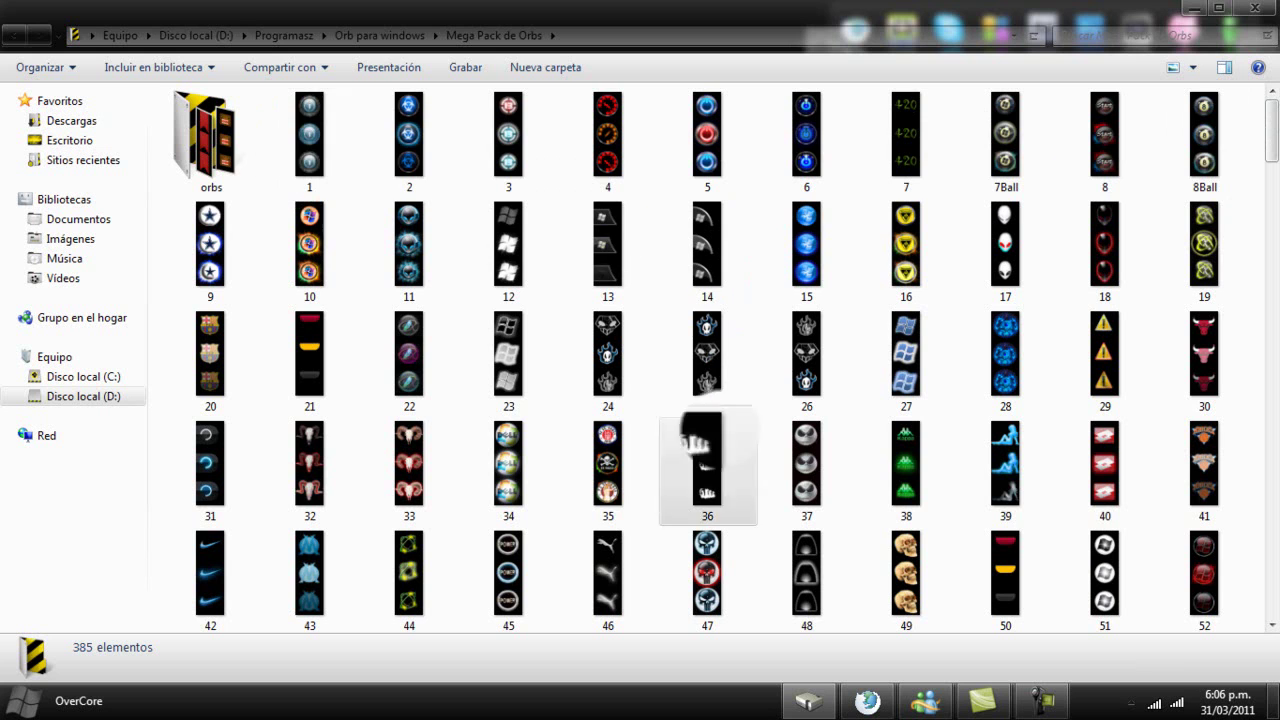
pyautogui.click(211, 138)
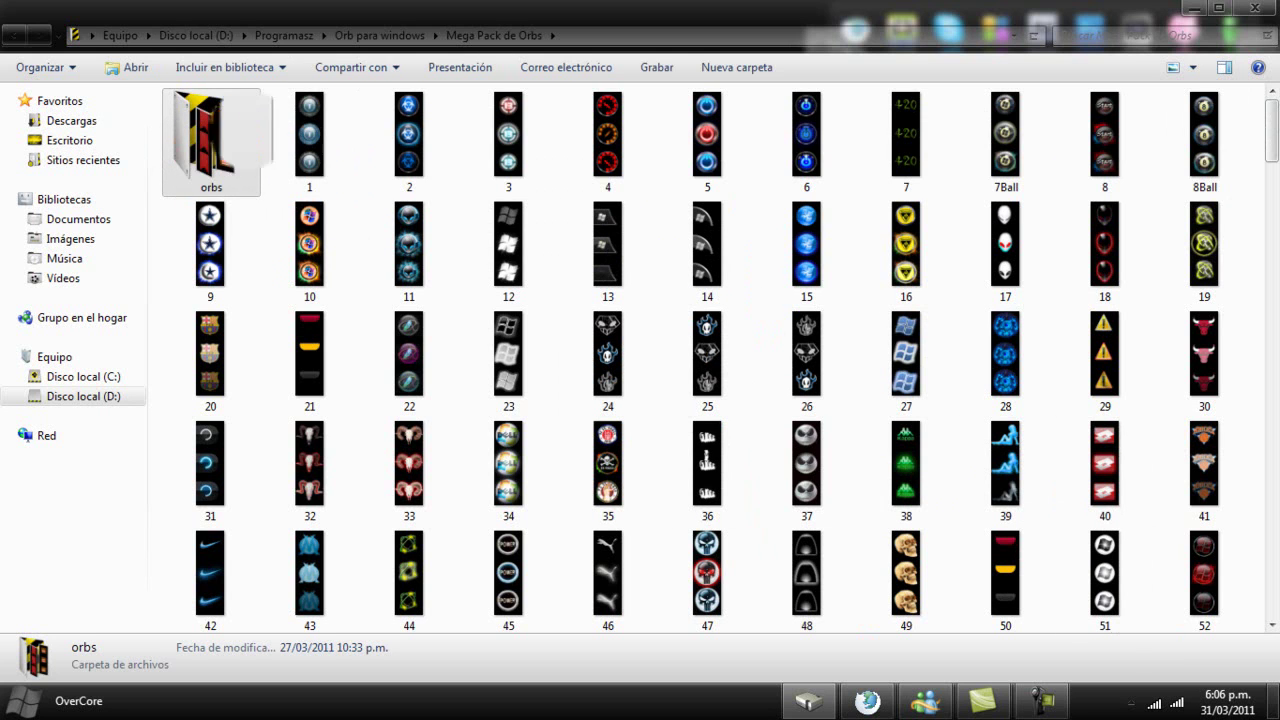
pyautogui.doubleClick(211, 138)
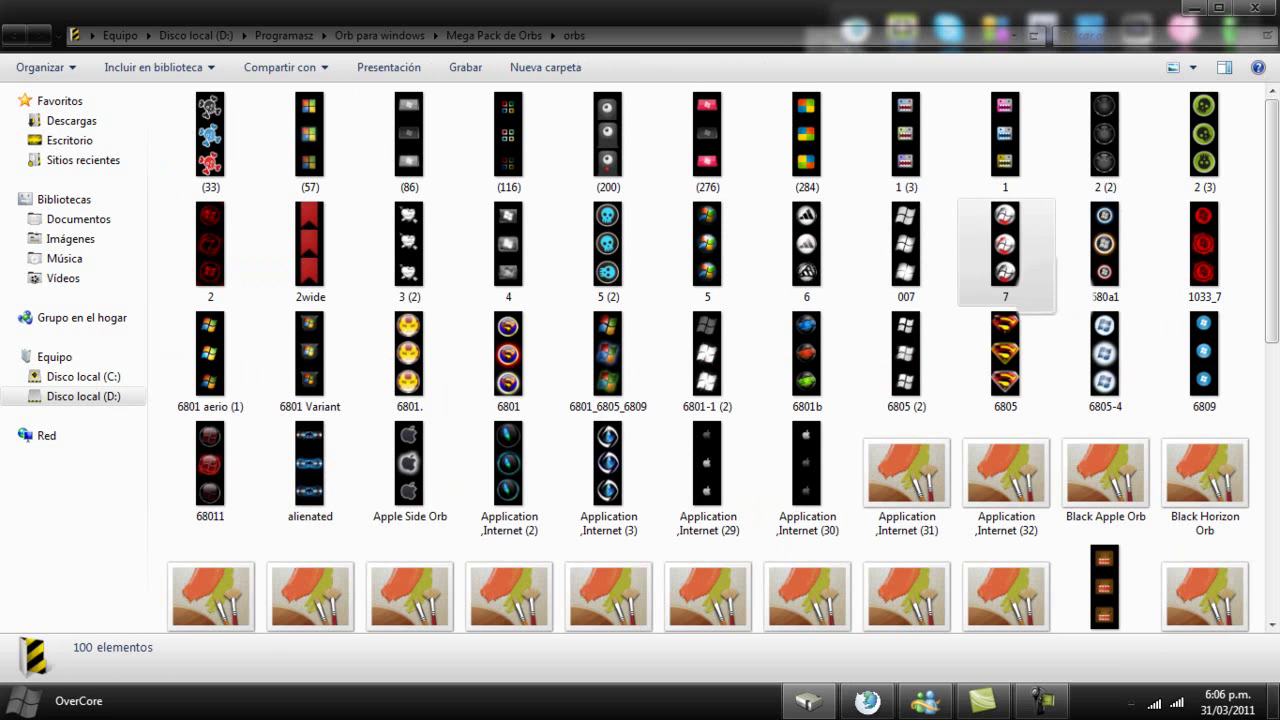
# Step: Look through the start button images in the orbs folder down to its last item
pyautogui.scroll(-3, 729, 358)
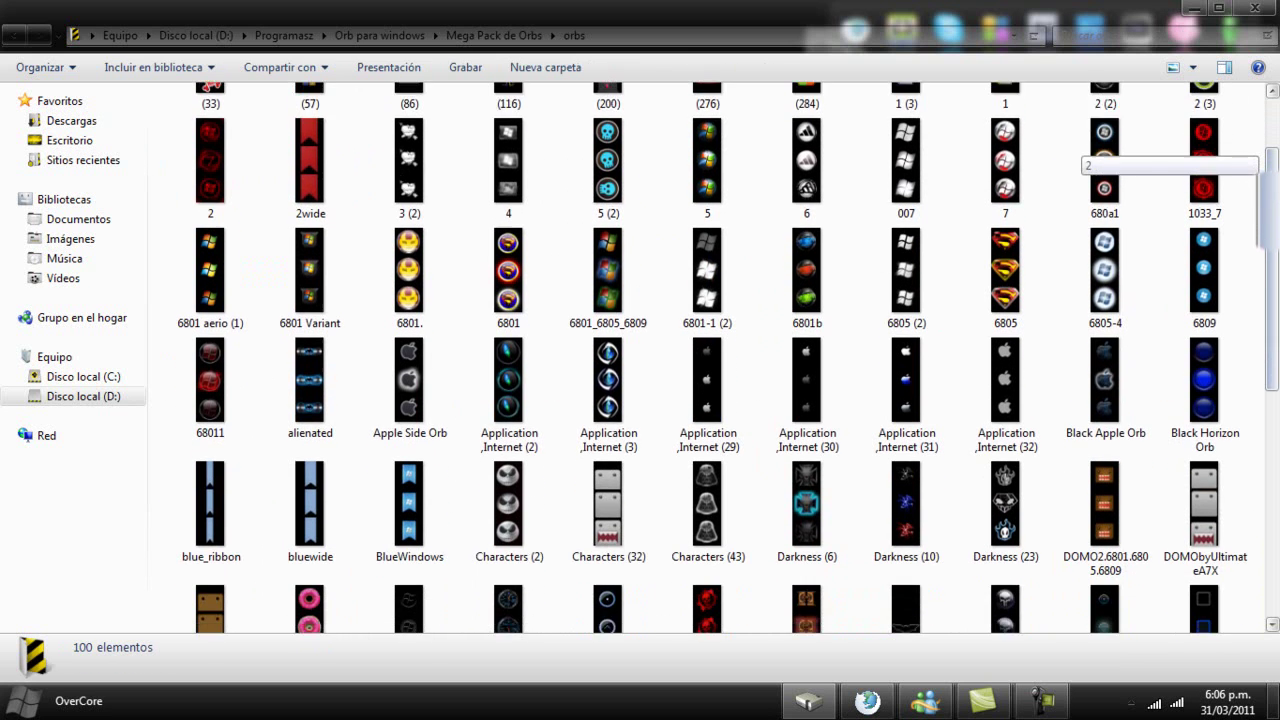
pyautogui.scroll(-2, 729, 358)
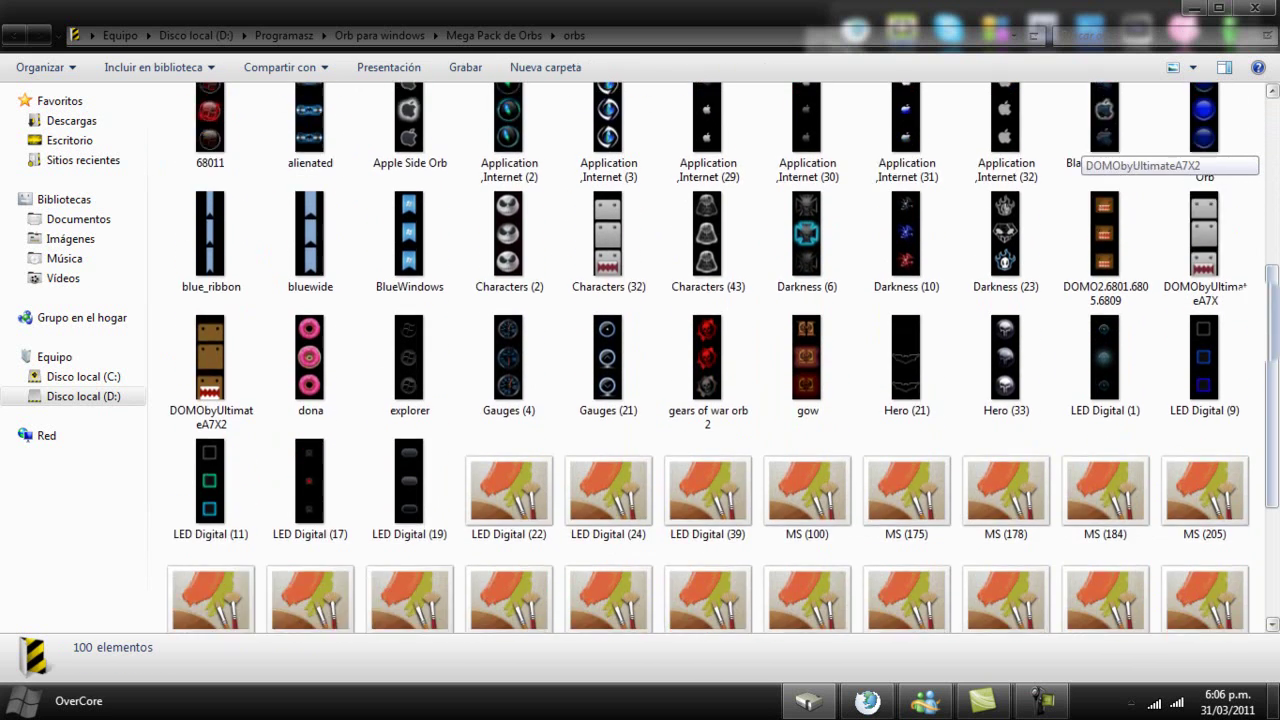
pyautogui.scroll(-5, 729, 358)
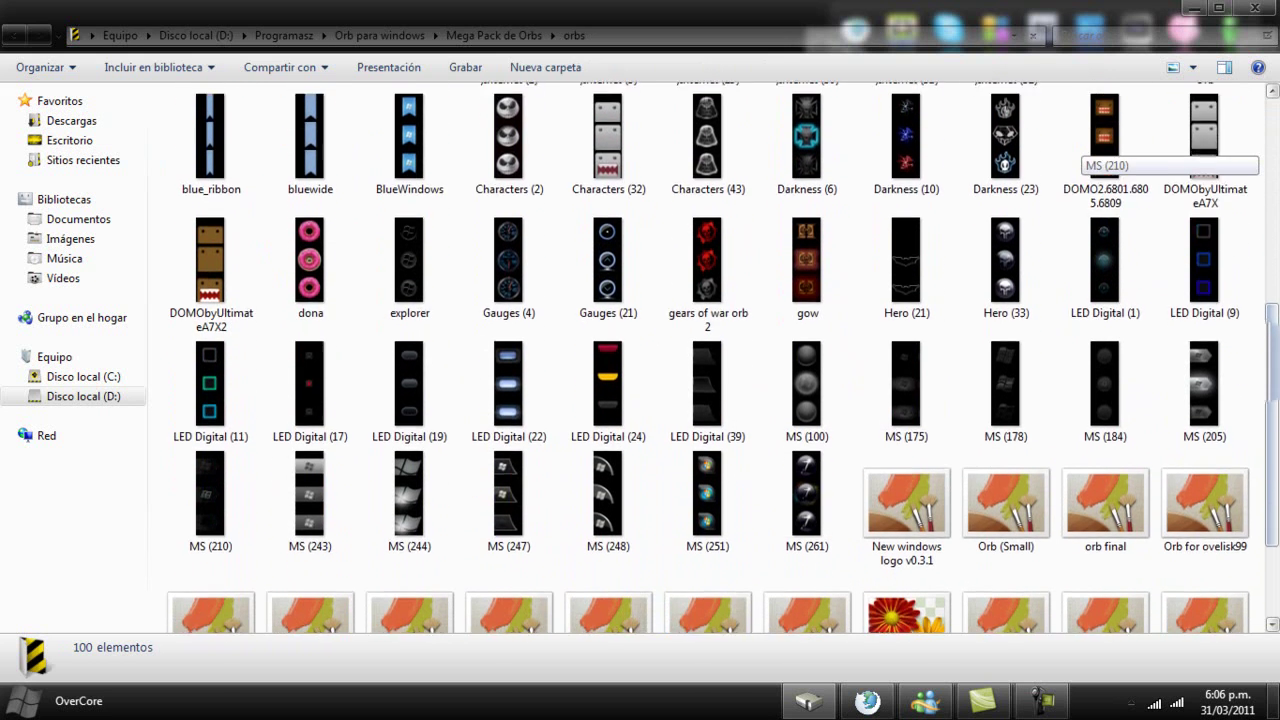
pyautogui.scroll(-2, 729, 358)
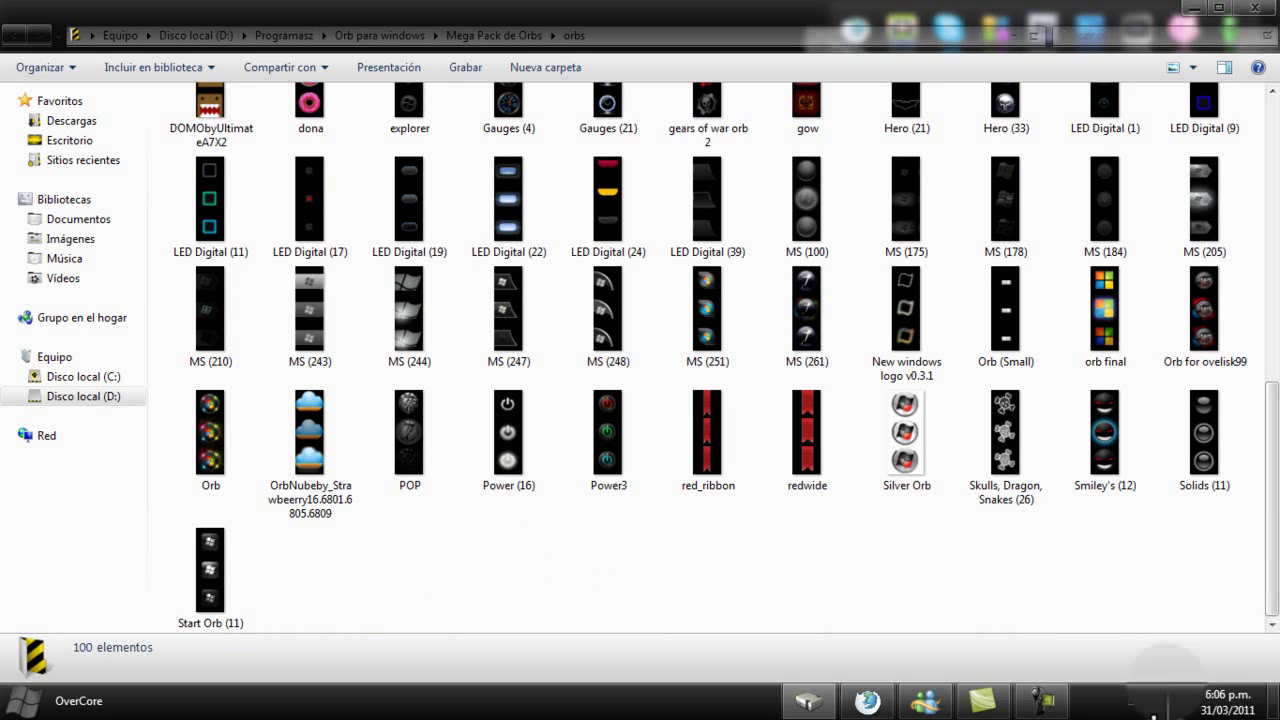
# Step: Return to the Mega Pack de Orbs folder, restore its window to a smaller size and minimize it
pyautogui.click(14, 35)
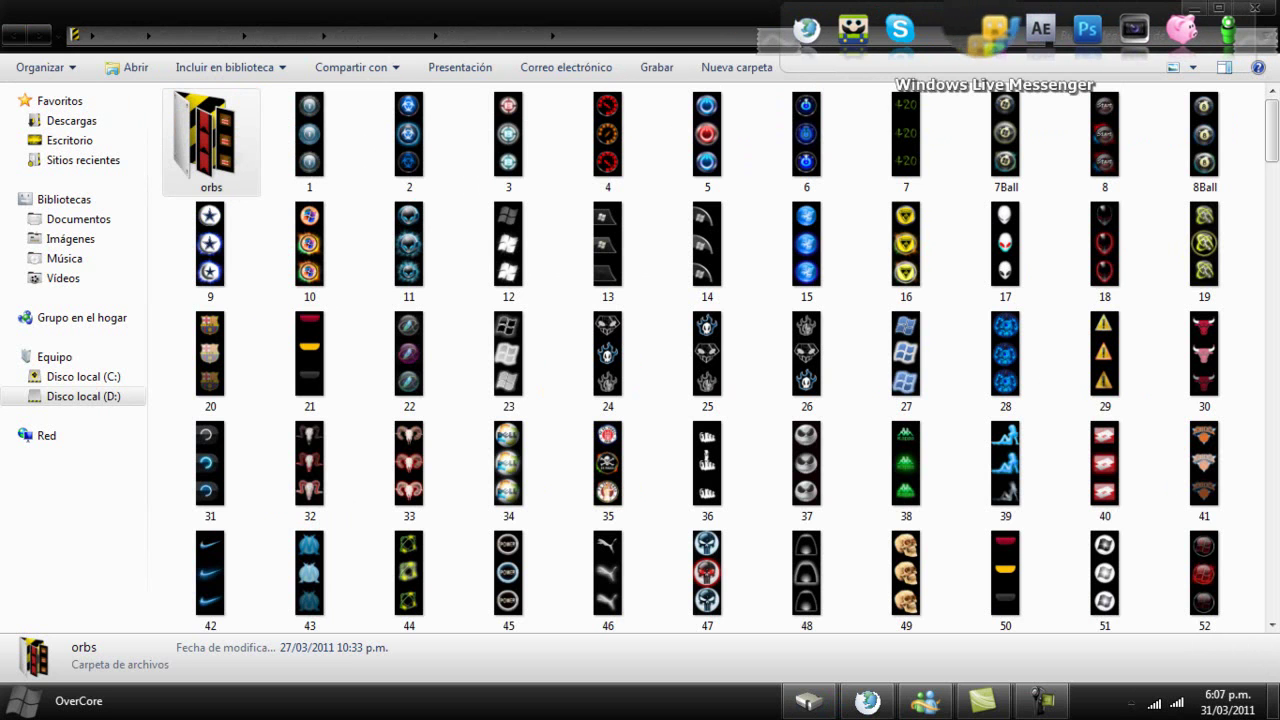
pyautogui.moveTo(788, 12); pyautogui.dragTo(586, 94)
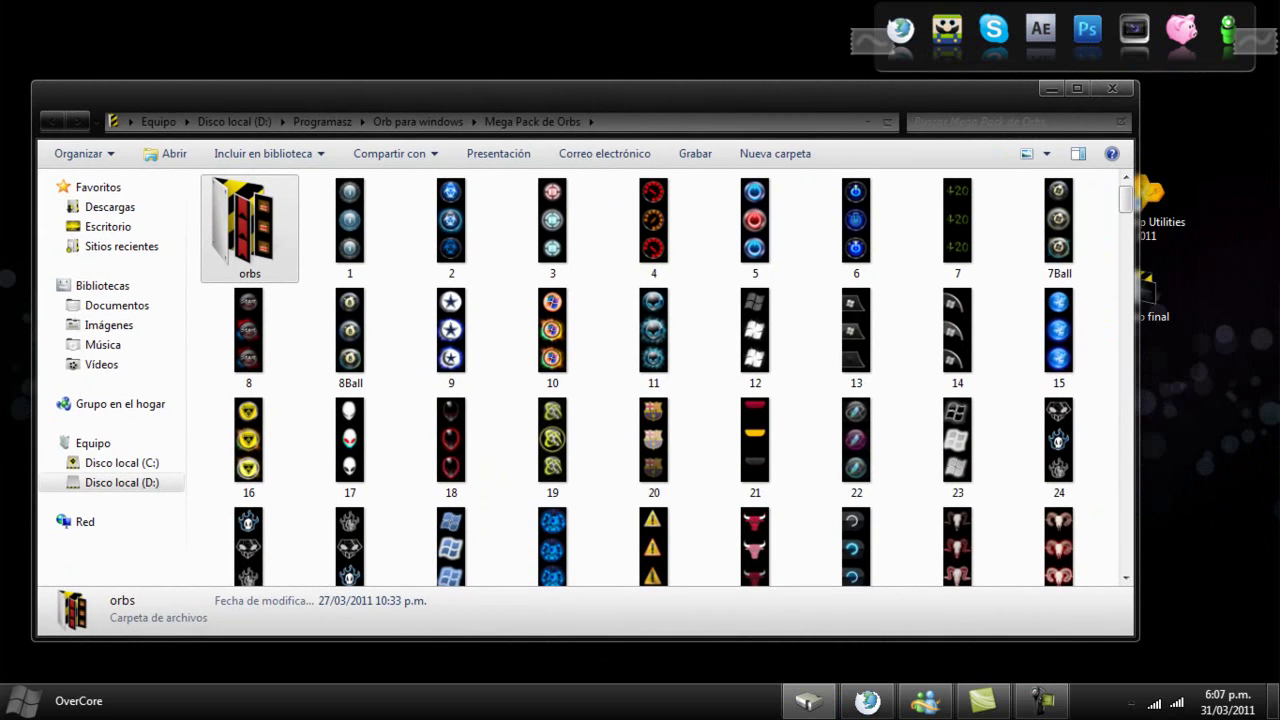
pyautogui.click(1051, 88)
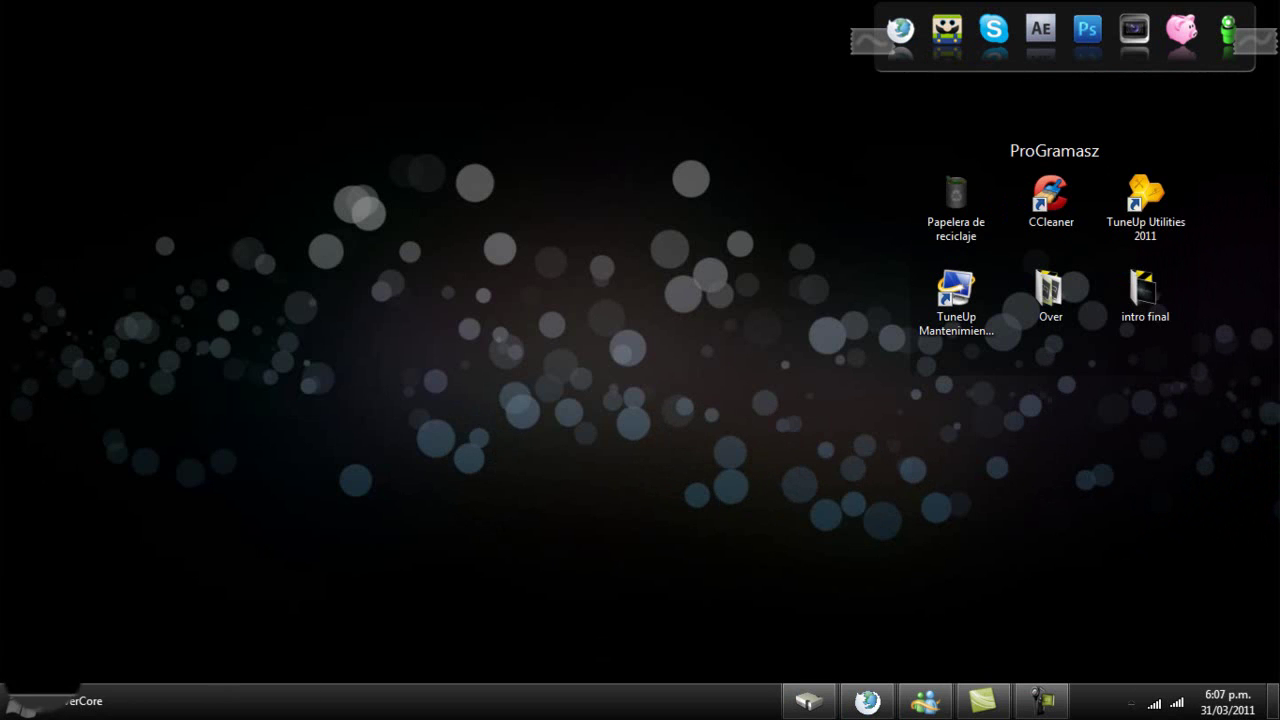
# Step: Open the Windows folder on Disco local (C:), maximize its window and locate the explorer application
pyautogui.click(24, 700)
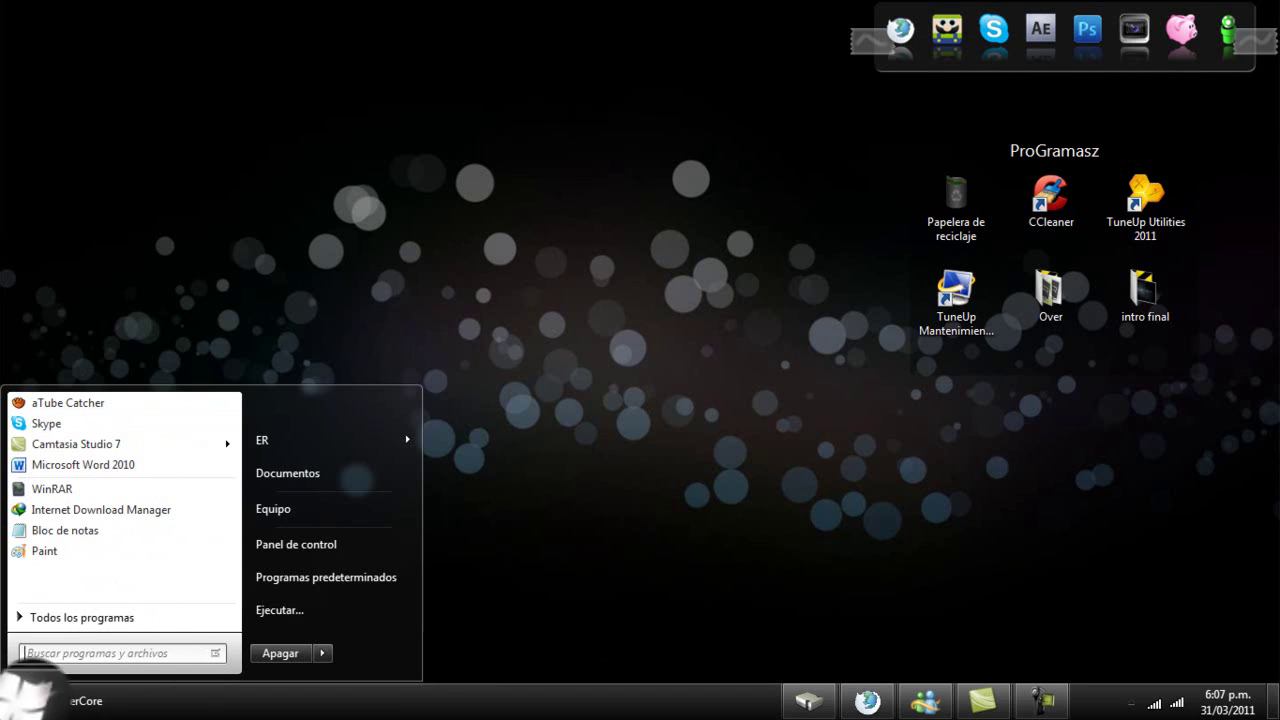
pyautogui.click(273, 508)
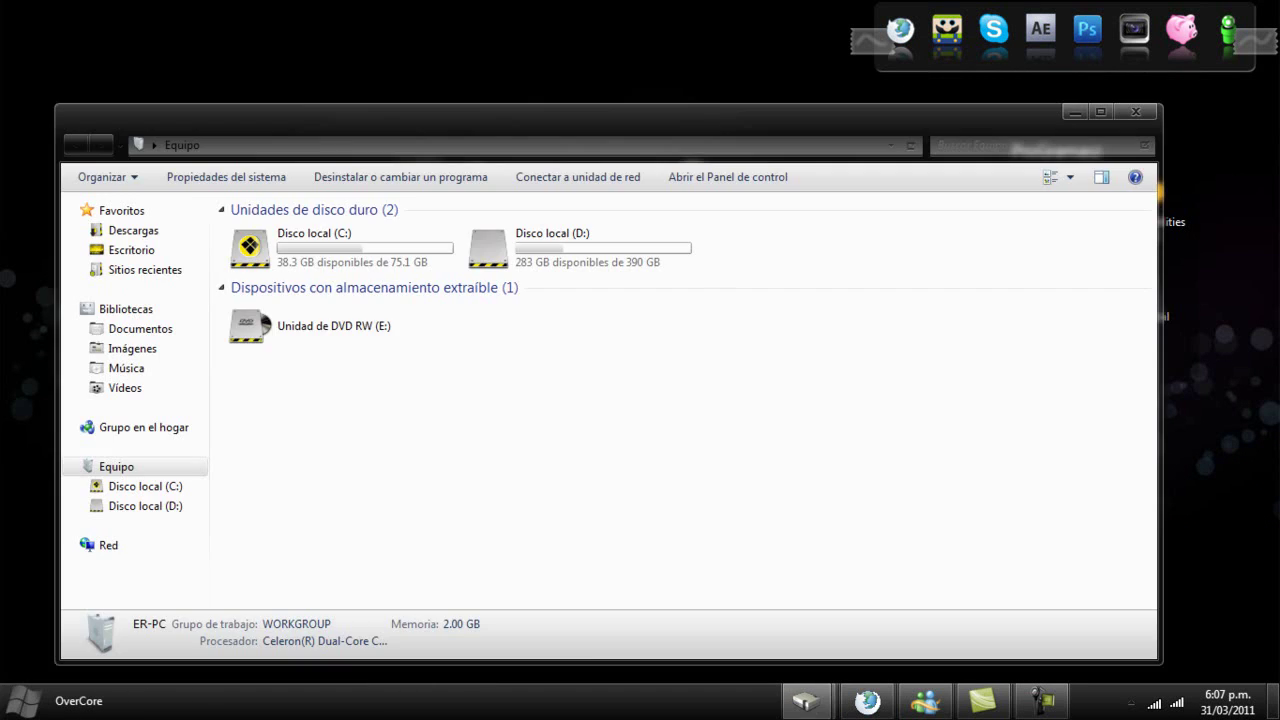
pyautogui.click(533, 258)
pyautogui.click(330, 240)
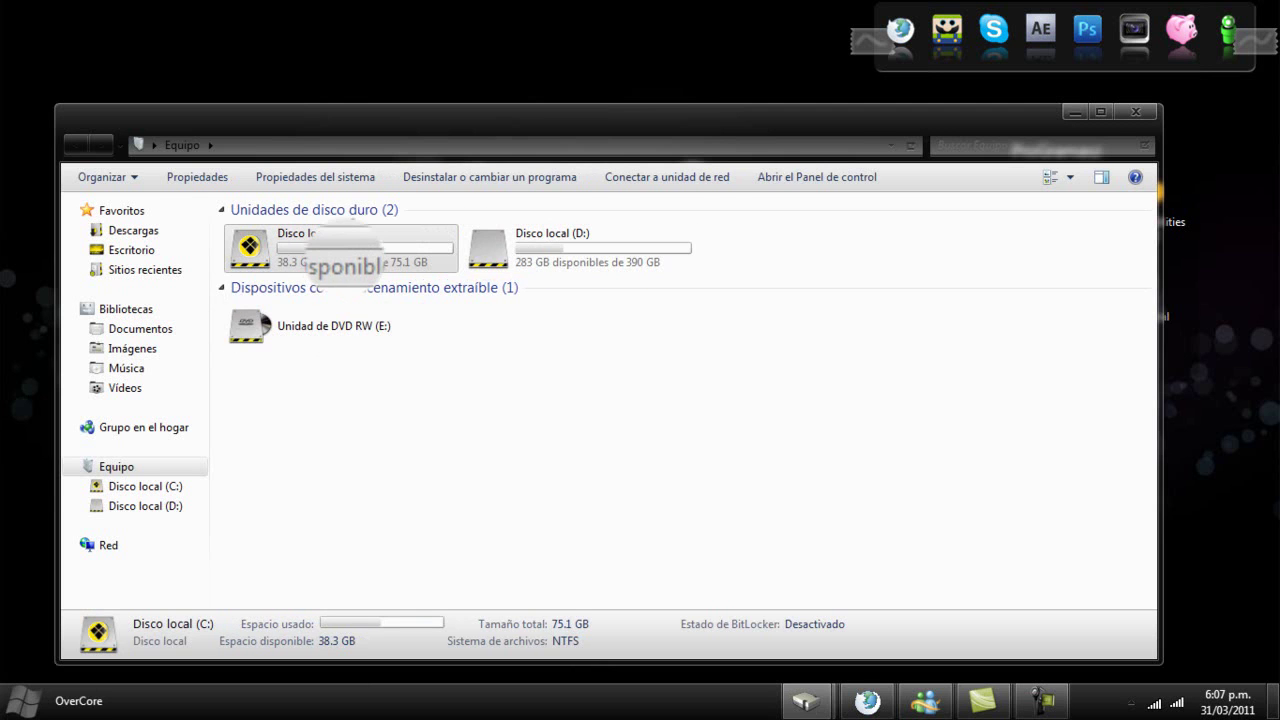
pyautogui.doubleClick(337, 255)
pyautogui.doubleClick(268, 310)
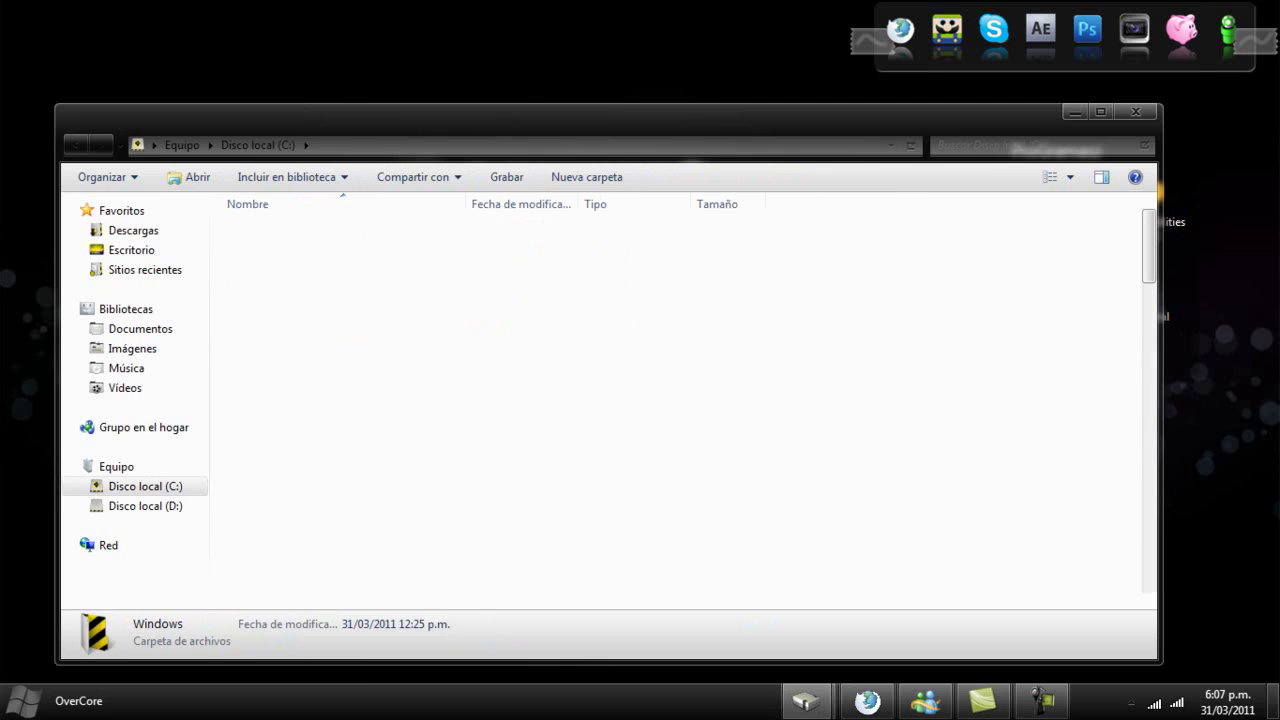
pyautogui.click(1100, 111)
pyautogui.scroll(-11, 205, 290)
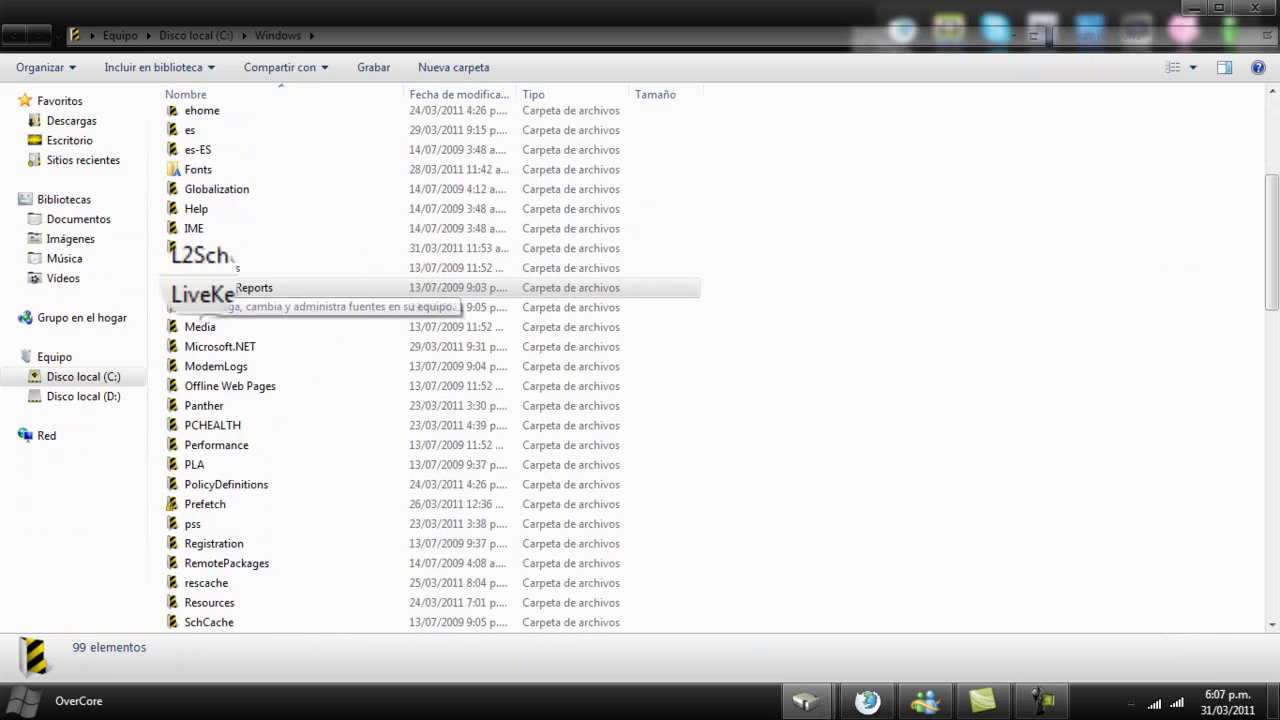
pyautogui.scroll(-10, 205, 287)
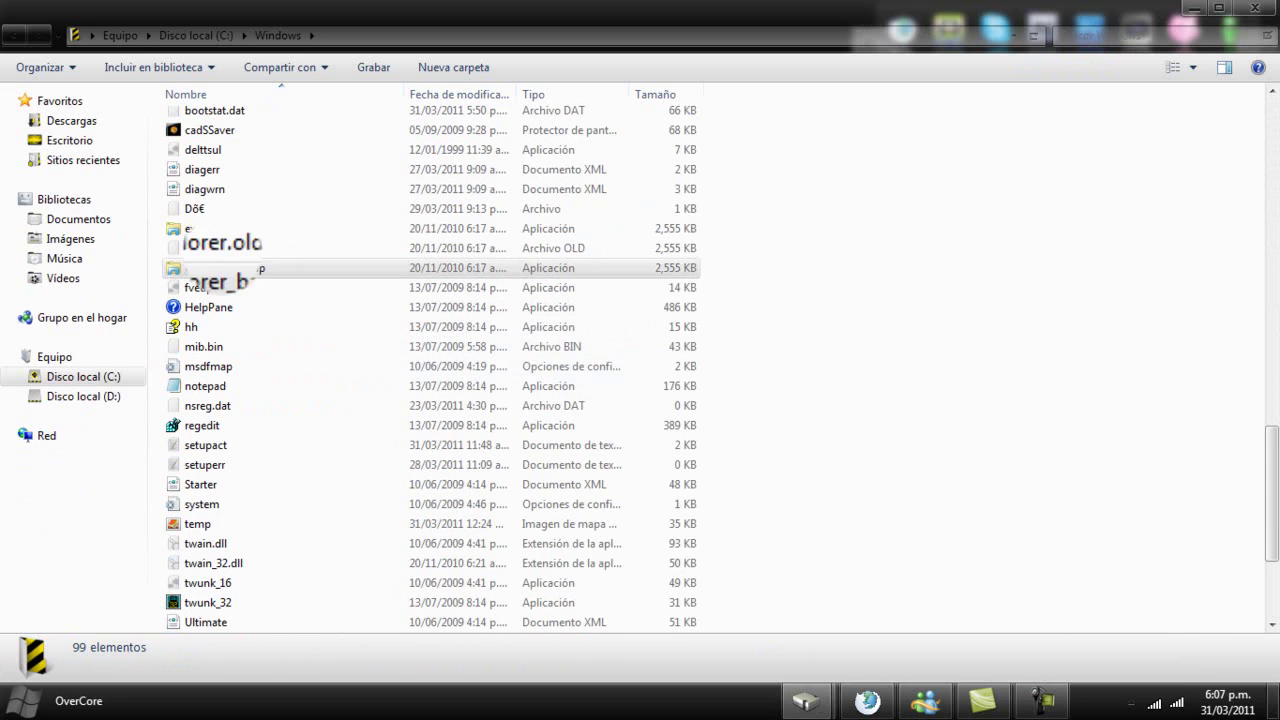
# Step: Show the security properties of the explorer application and move the dialog higher on the desktop
pyautogui.click(205, 228)
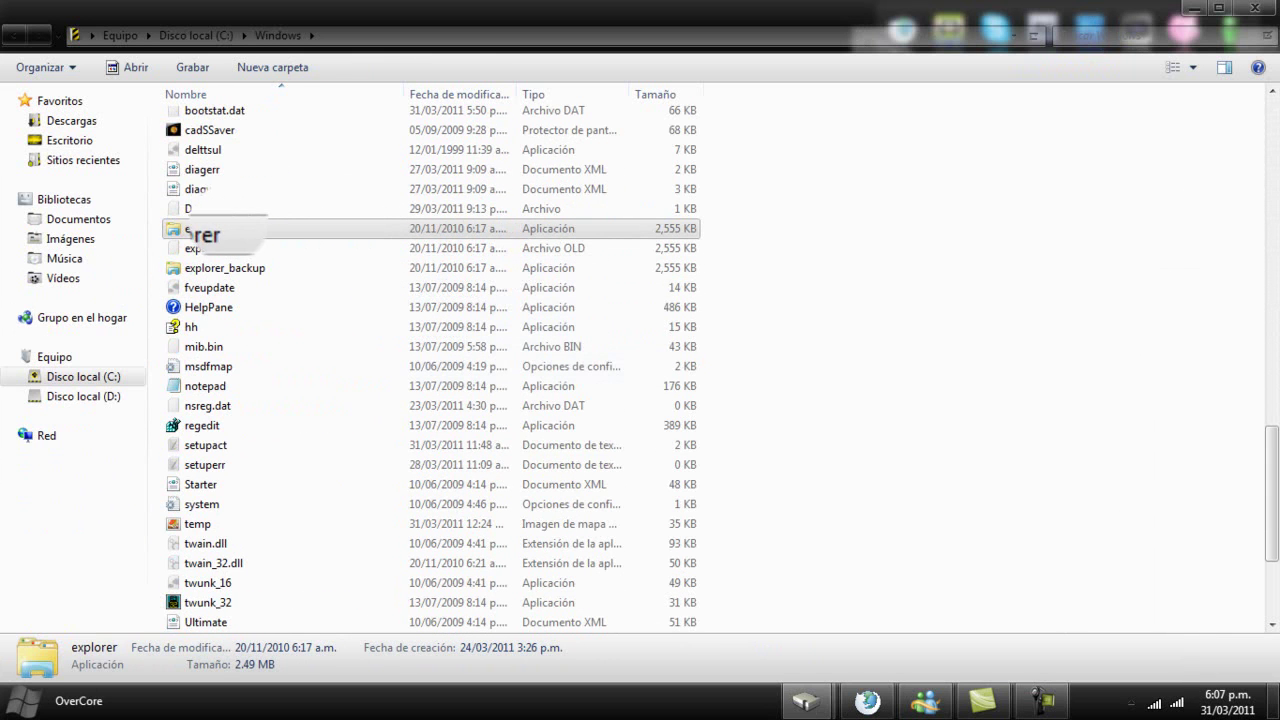
pyautogui.rightClick(228, 229)
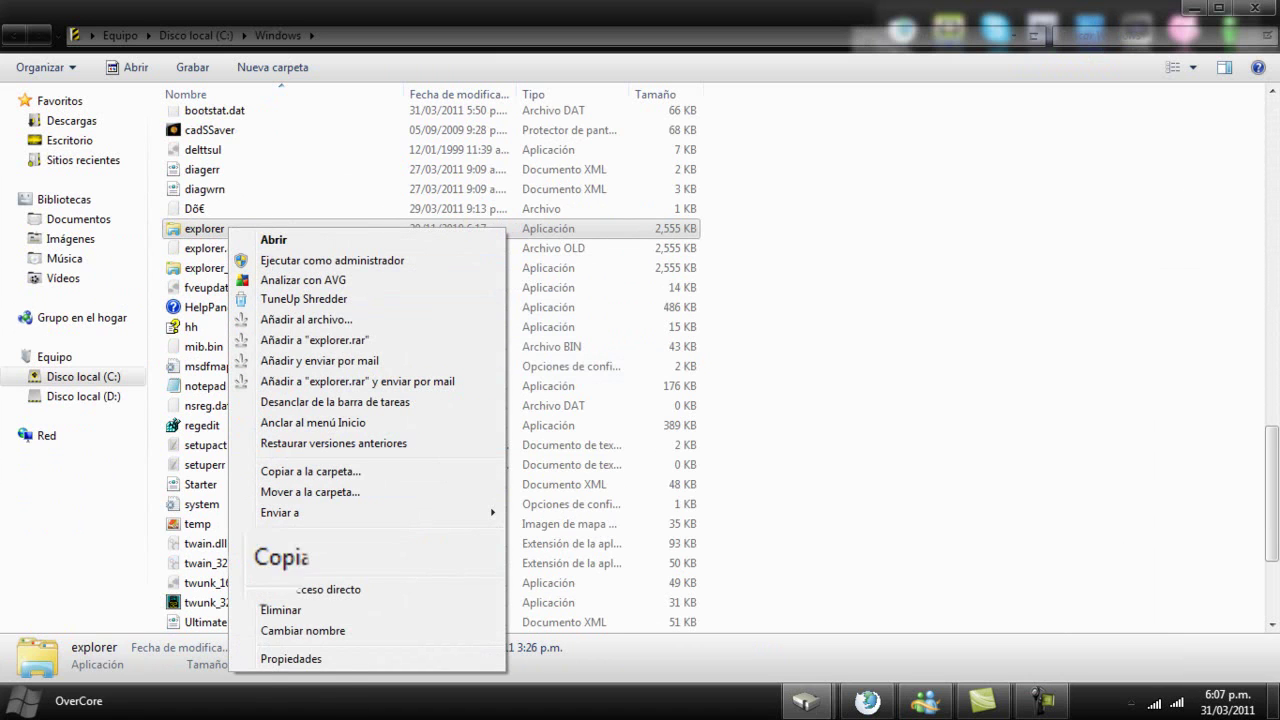
pyautogui.click(290, 658)
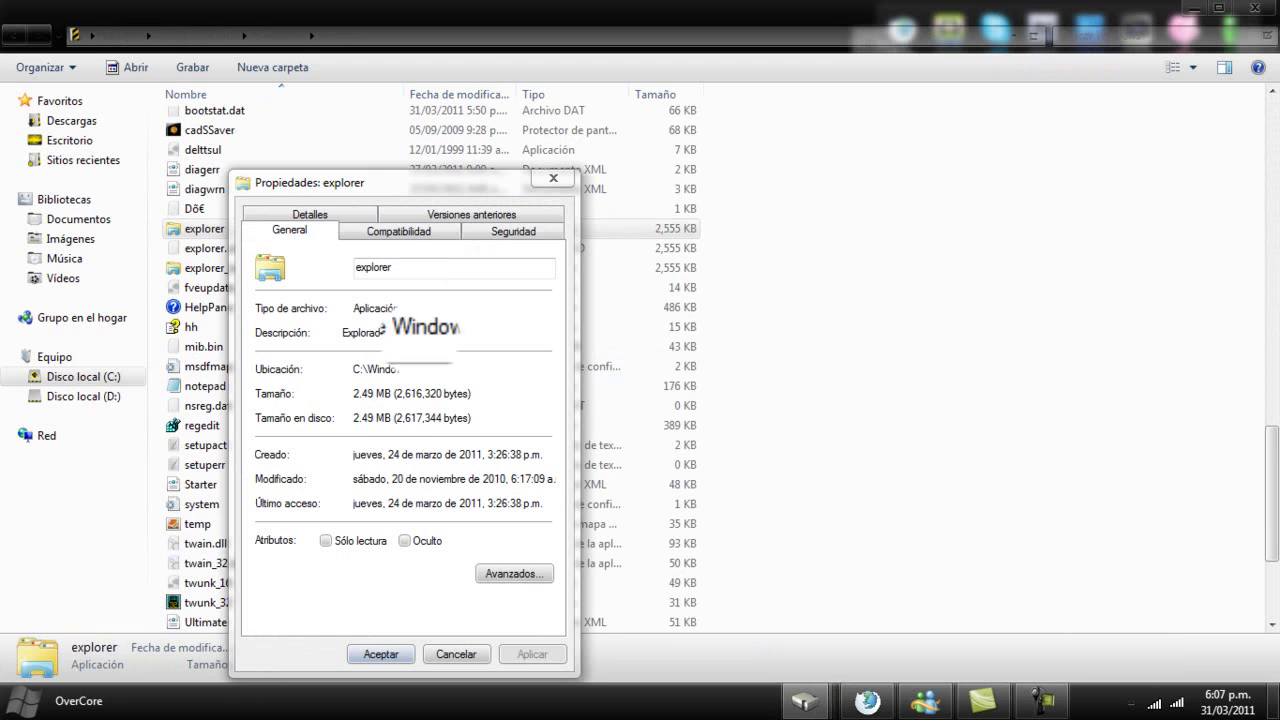
pyautogui.click(512, 229)
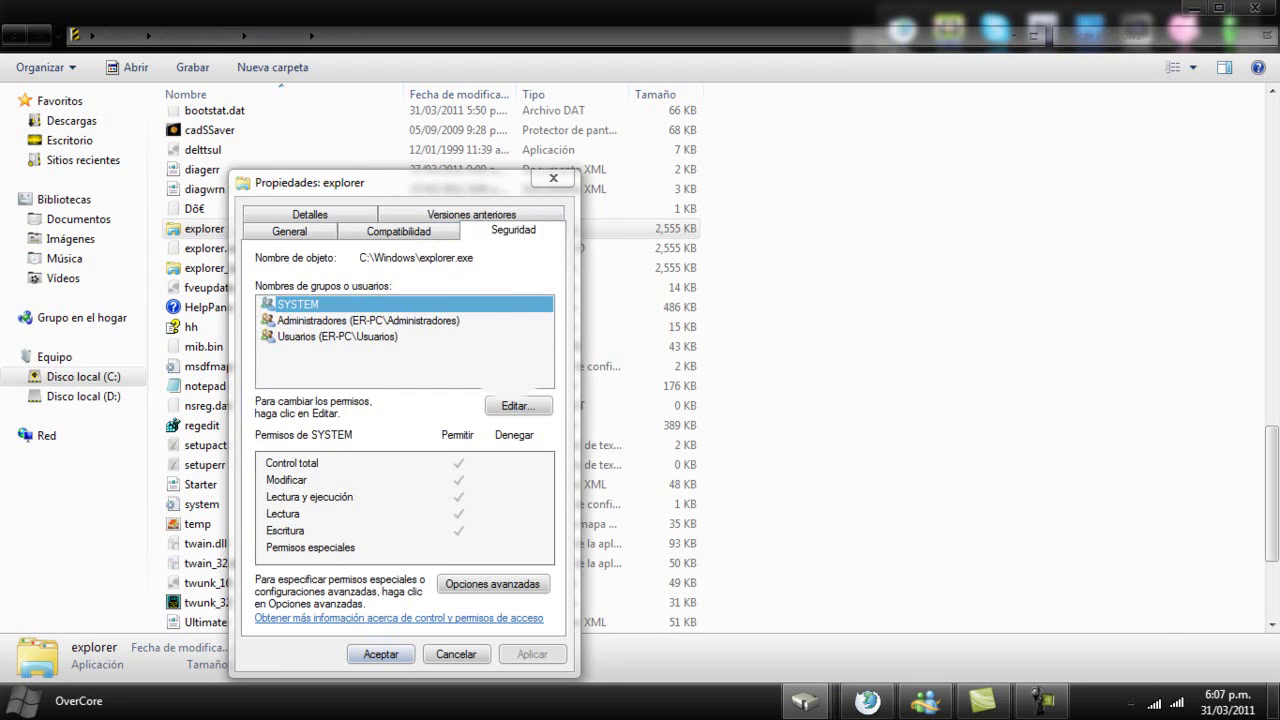
pyautogui.moveTo(437, 182); pyautogui.dragTo(451, 81)
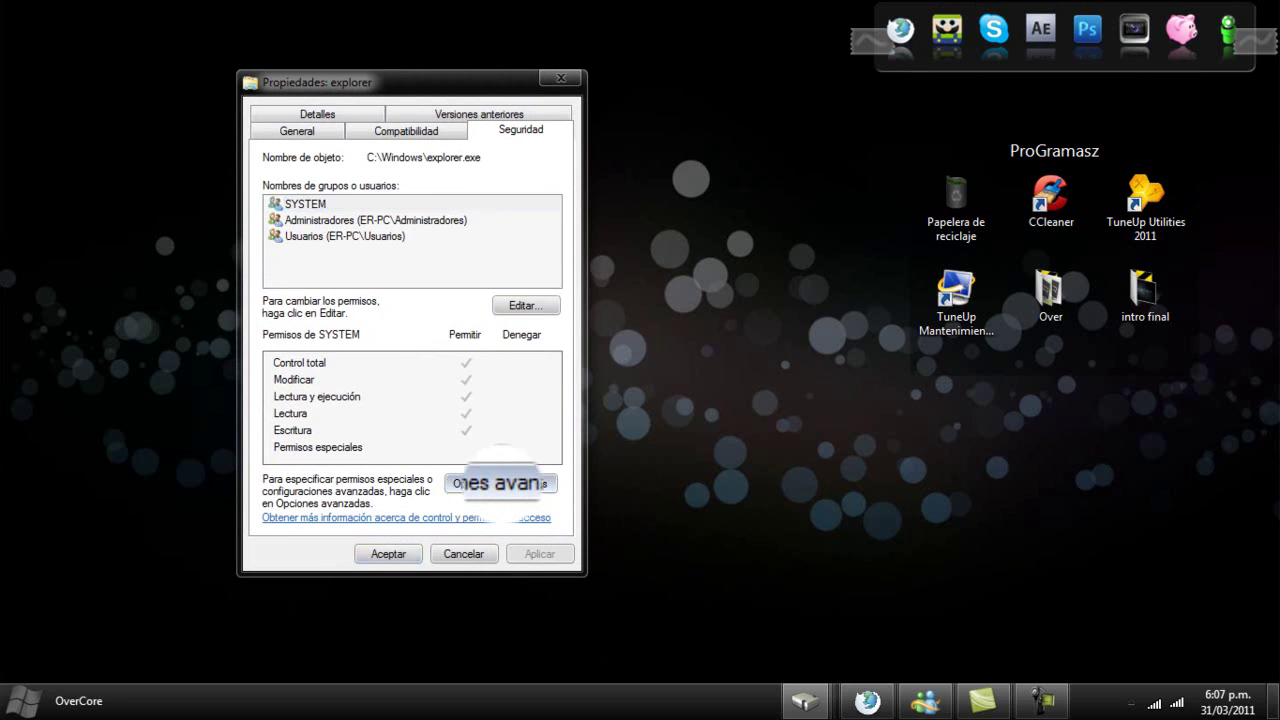
# Step: Open explorer's advanced security settings, check its owner and return to the permission entries
pyautogui.click(490, 484)
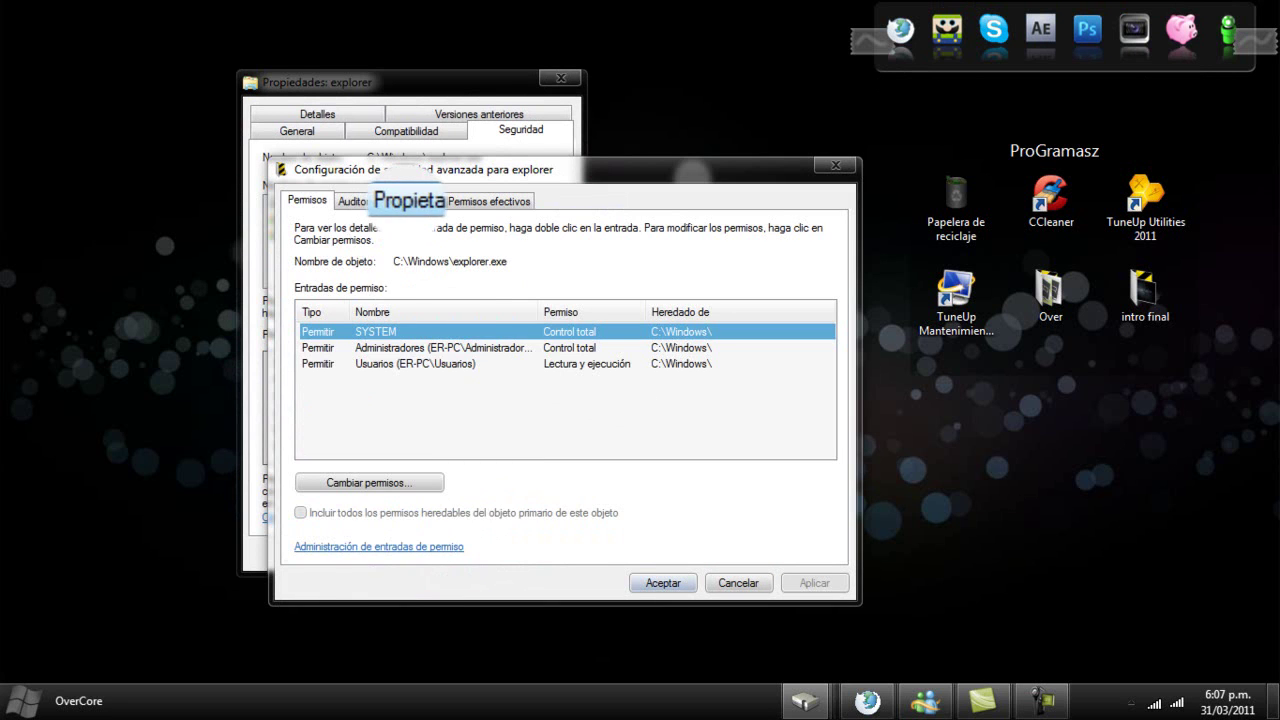
pyautogui.click(410, 200)
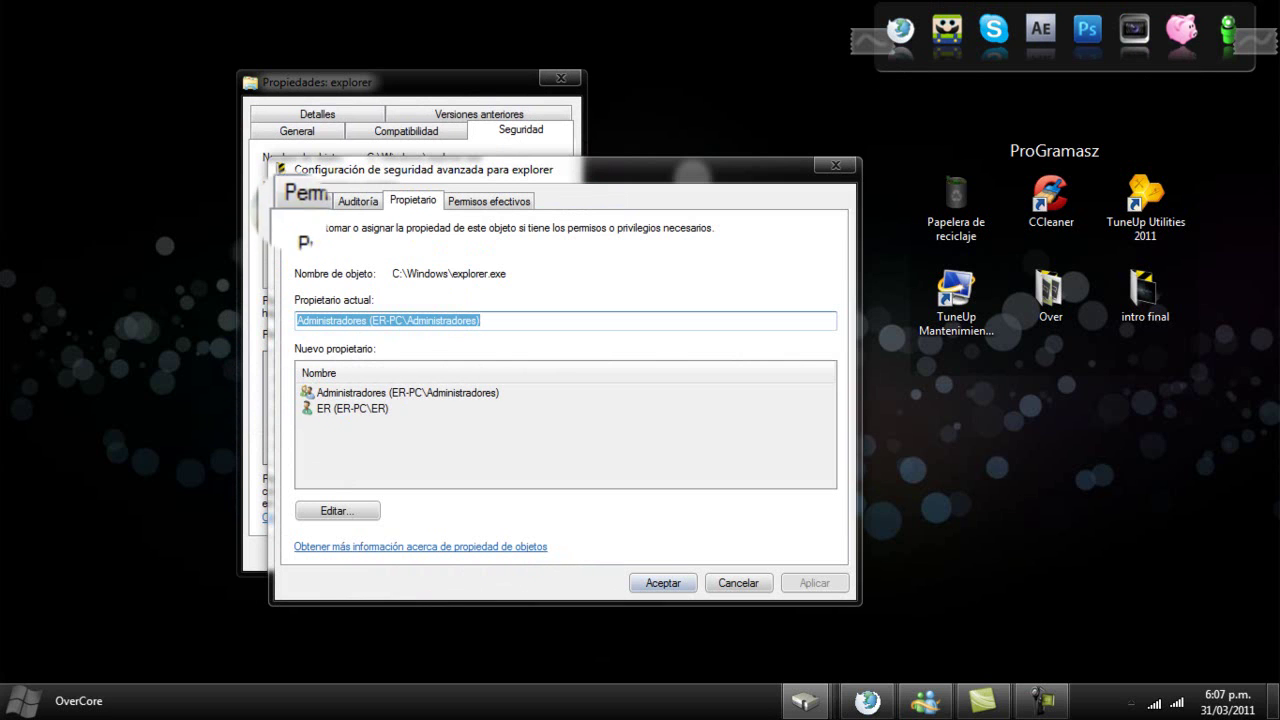
pyautogui.click(307, 201)
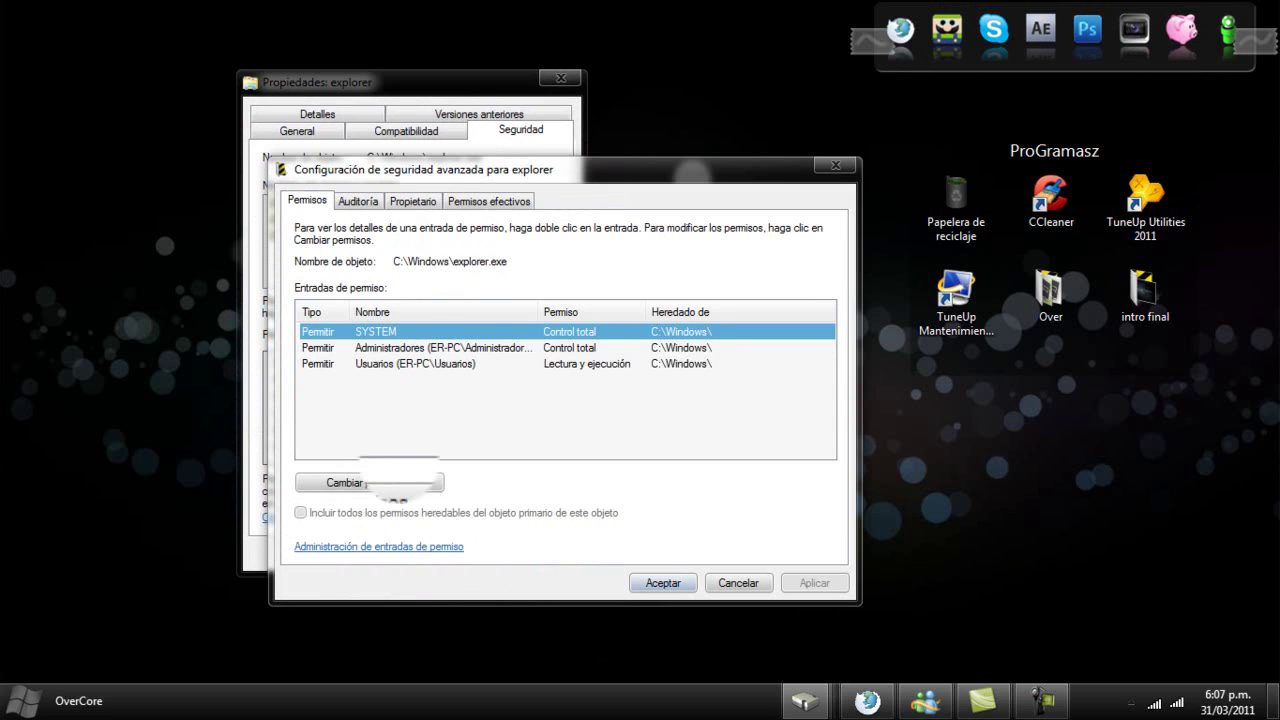
# Step: Review the SYSTEM, Administradores and Usuarios entries in the advanced permission editor, then accept both advanced security dialogs
pyautogui.click(369, 482)
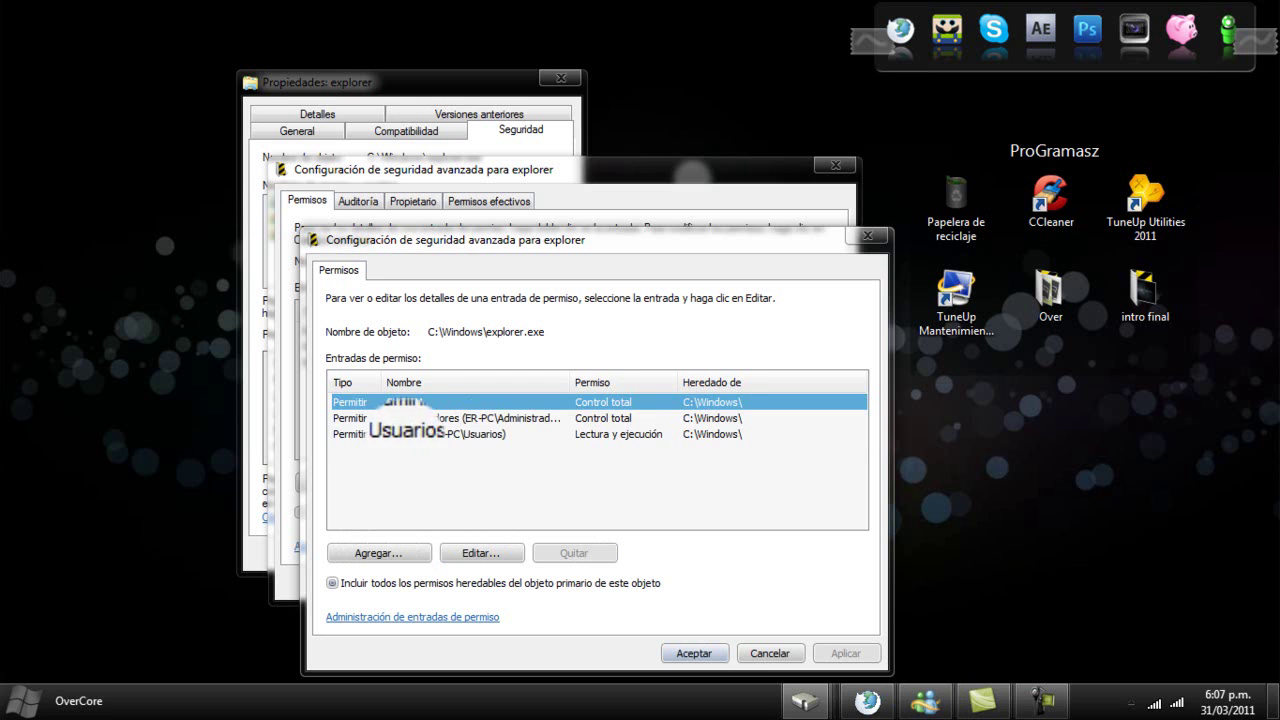
pyautogui.click(410, 434)
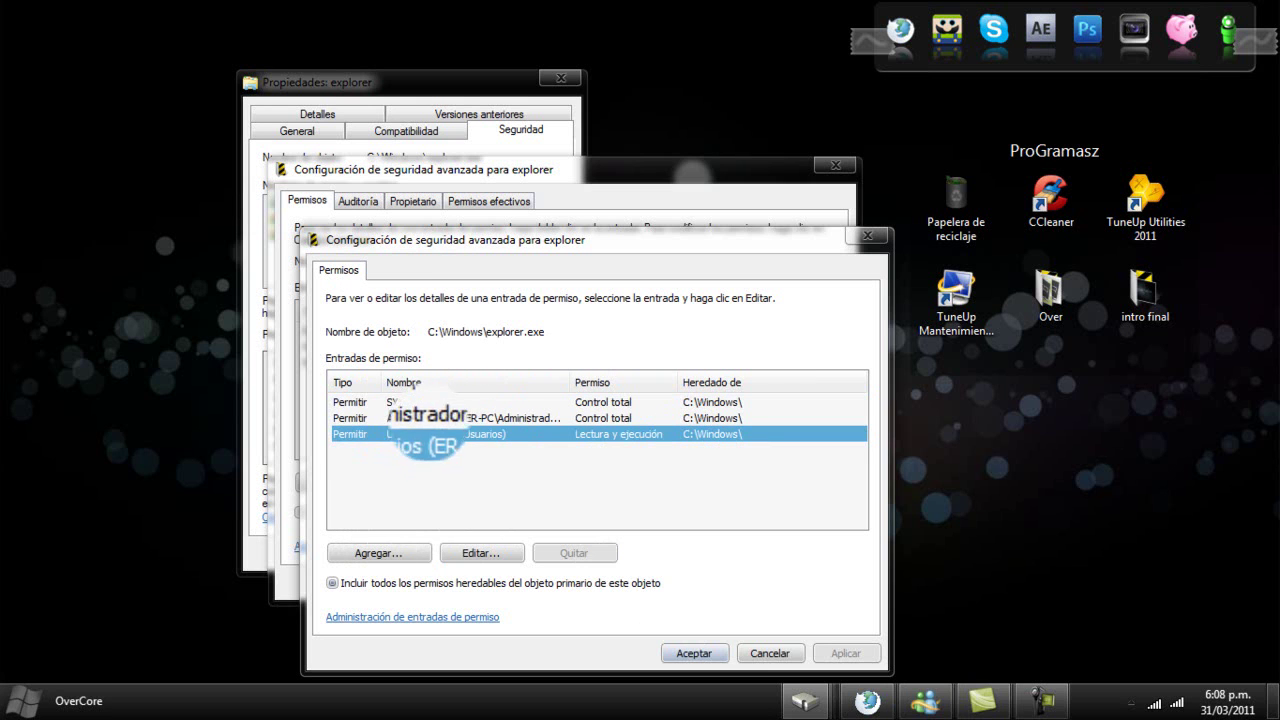
pyautogui.click(416, 417)
pyautogui.click(392, 401)
pyautogui.click(405, 418)
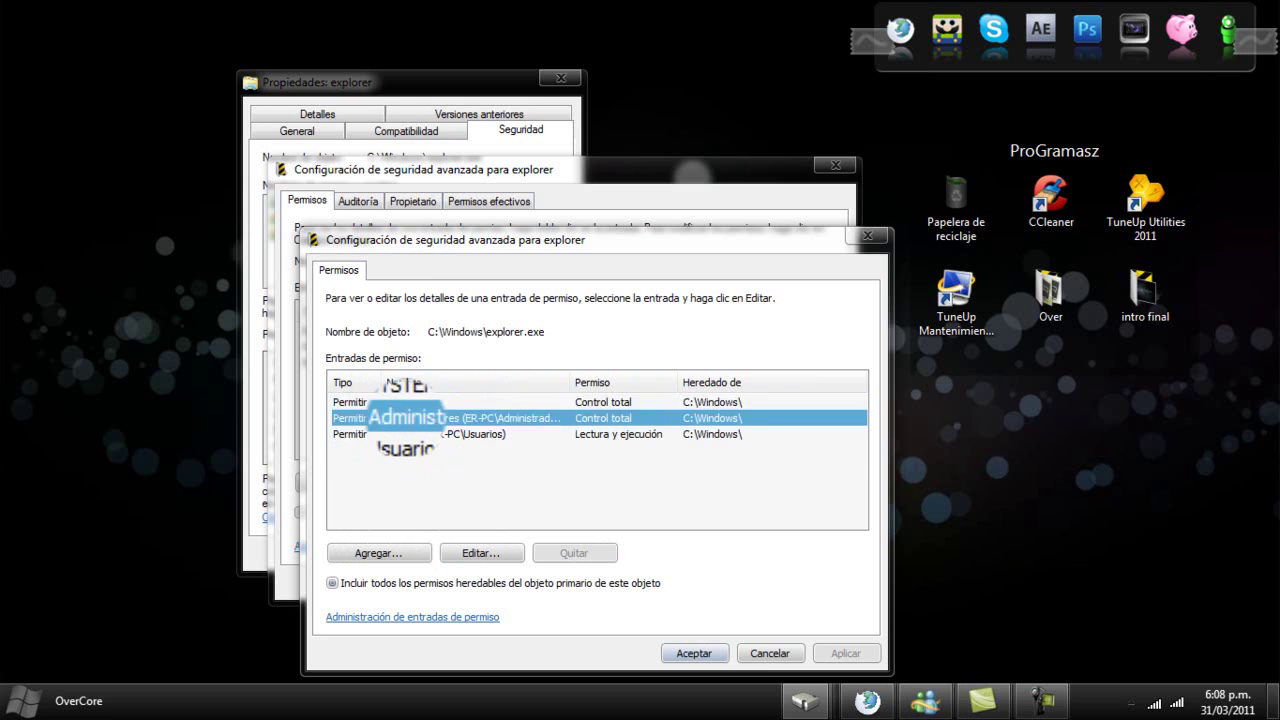
pyautogui.click(395, 402)
pyautogui.click(405, 418)
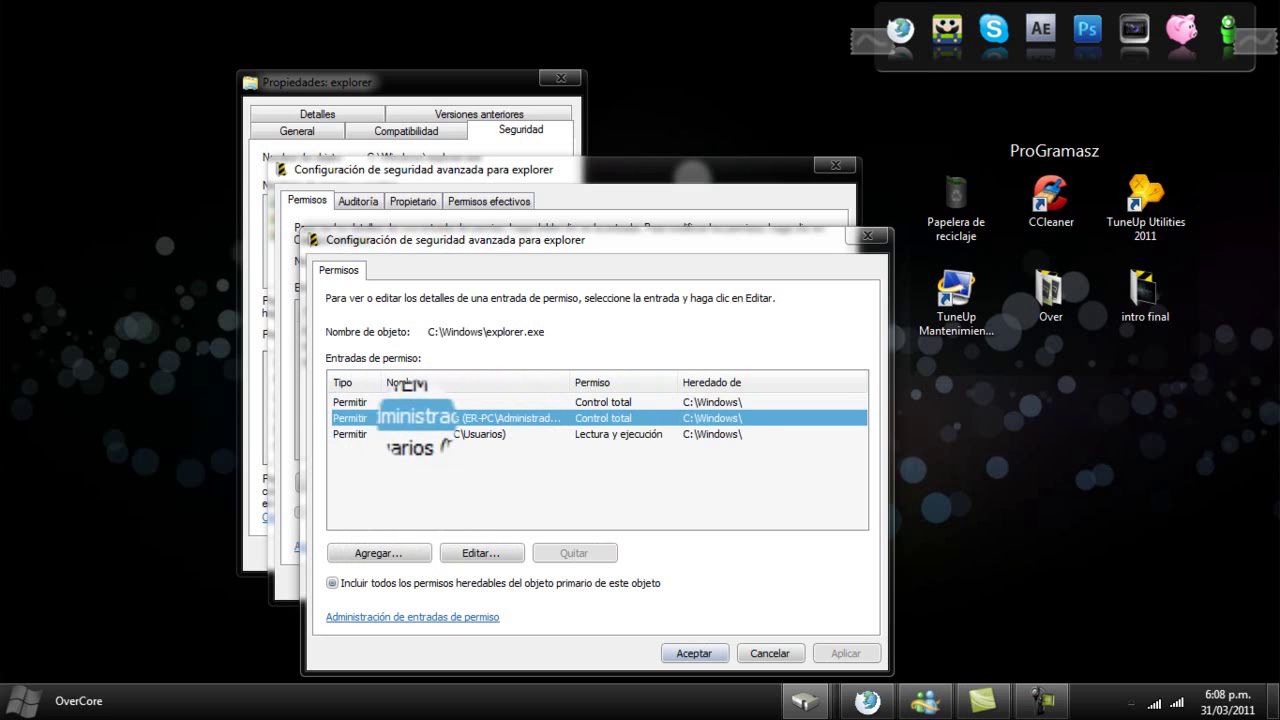
pyautogui.click(694, 653)
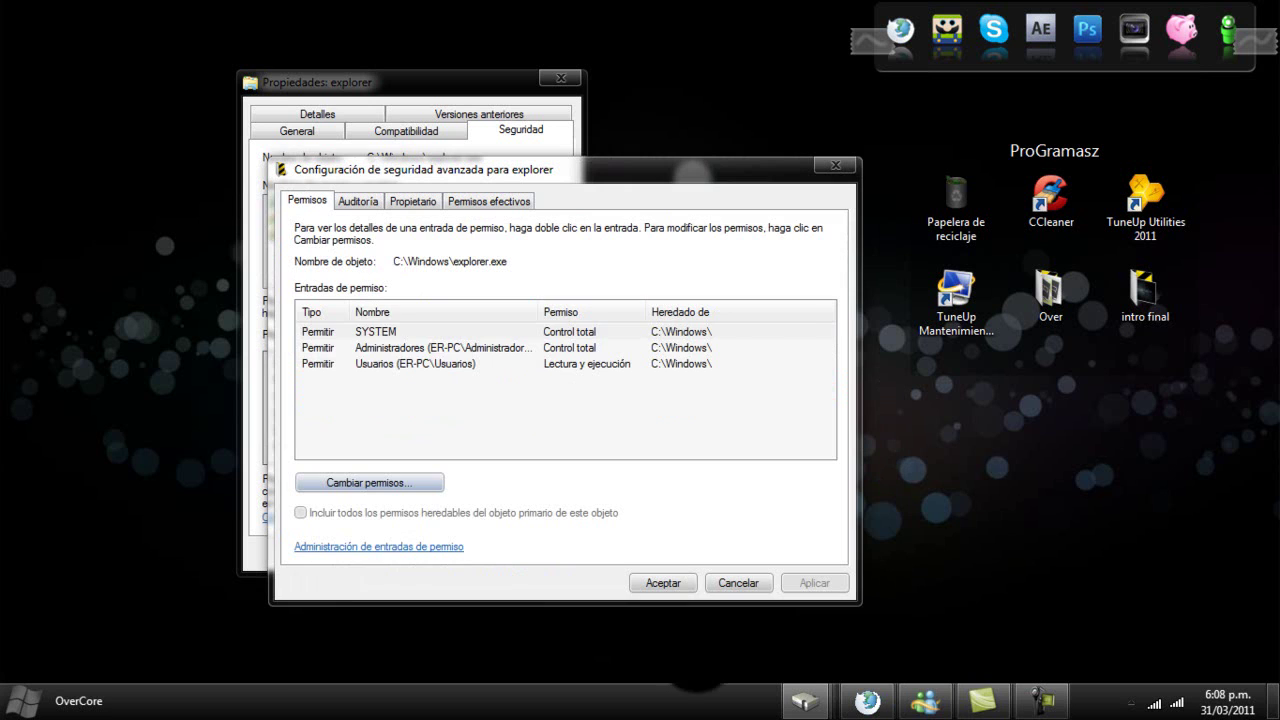
pyautogui.click(380, 331)
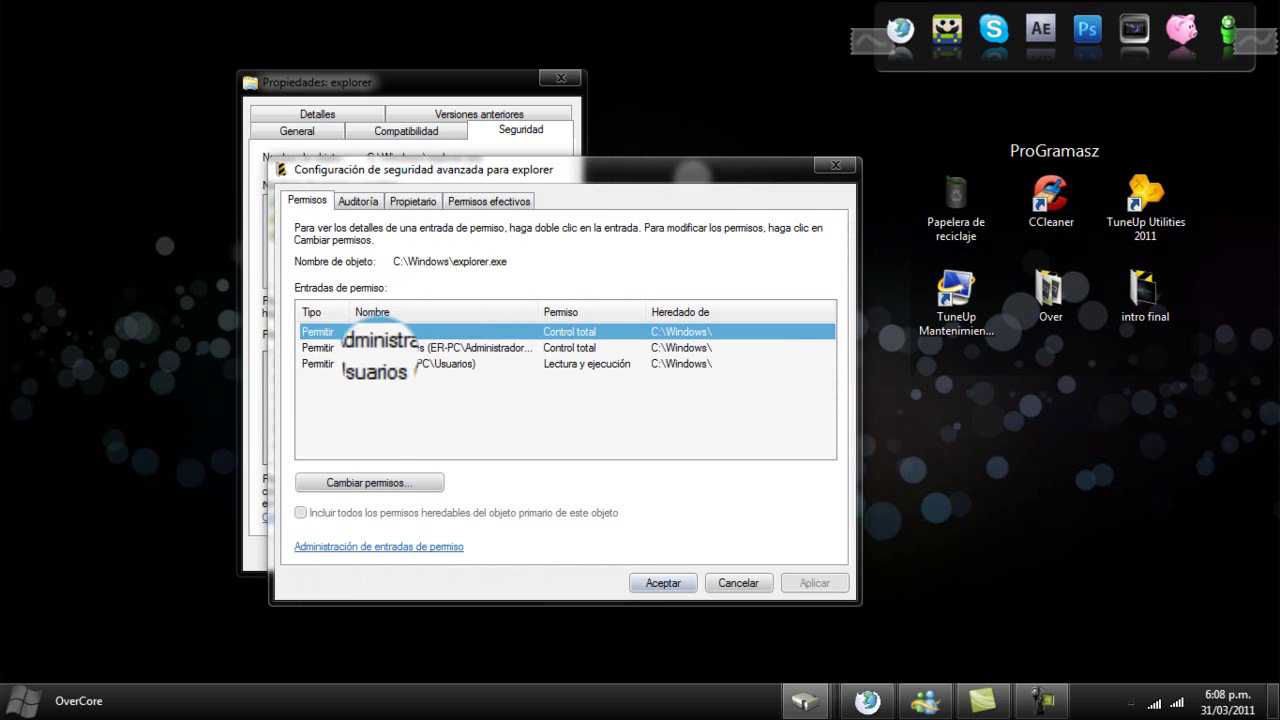
pyautogui.click(660, 583)
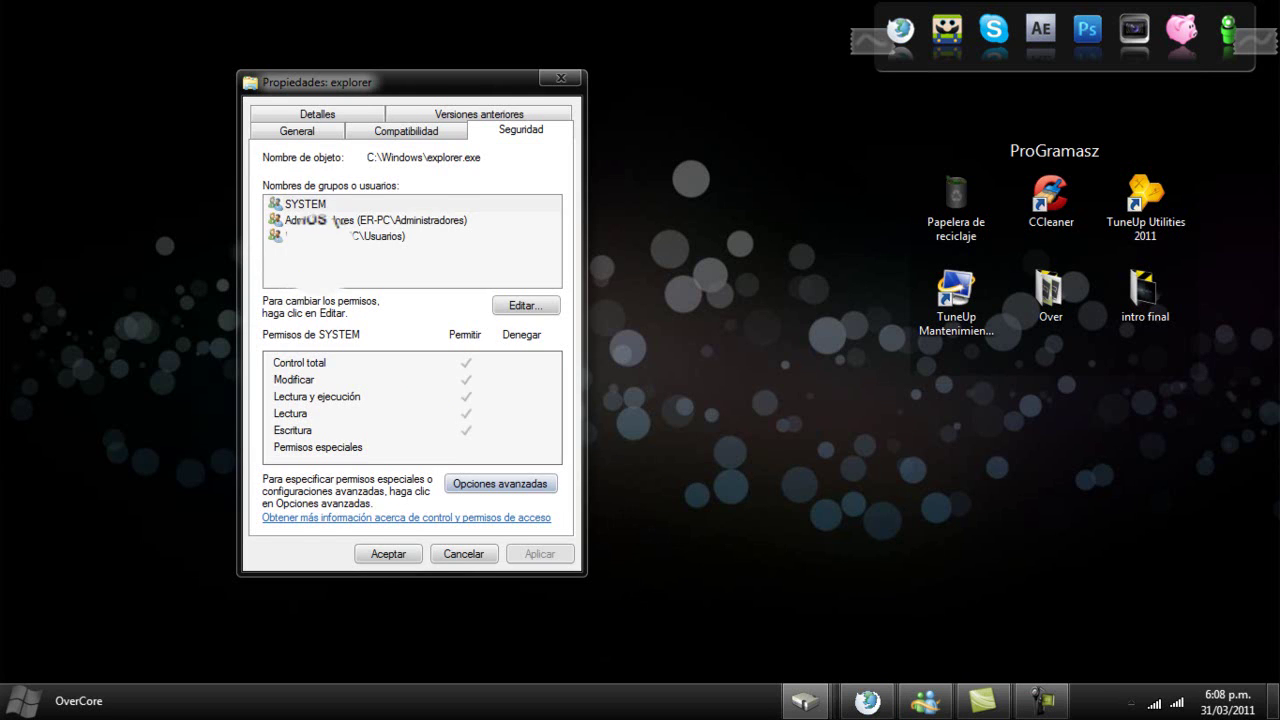
# Step: Inspect the SYSTEM and Administradores permissions in explorer's basic permission editor, then accept it and the properties dialog
pyautogui.click(526, 305)
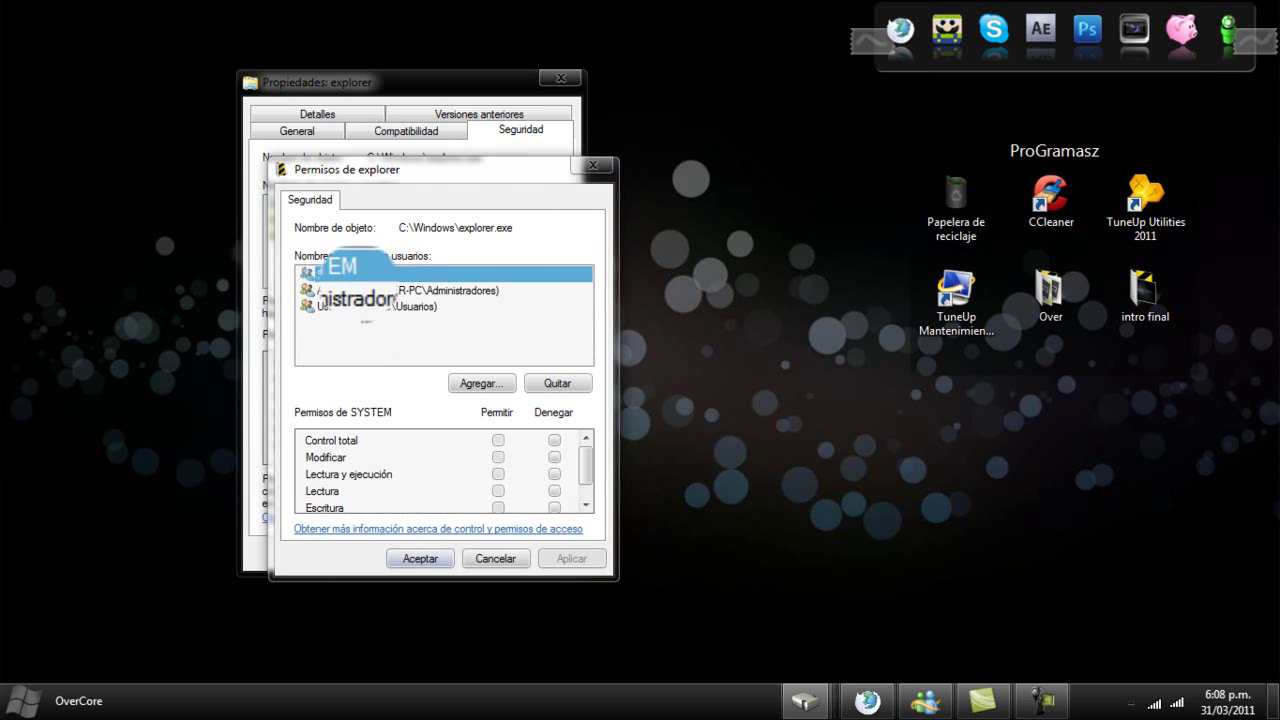
pyautogui.click(358, 287)
pyautogui.click(362, 273)
pyautogui.click(360, 290)
pyautogui.click(340, 273)
pyautogui.click(365, 290)
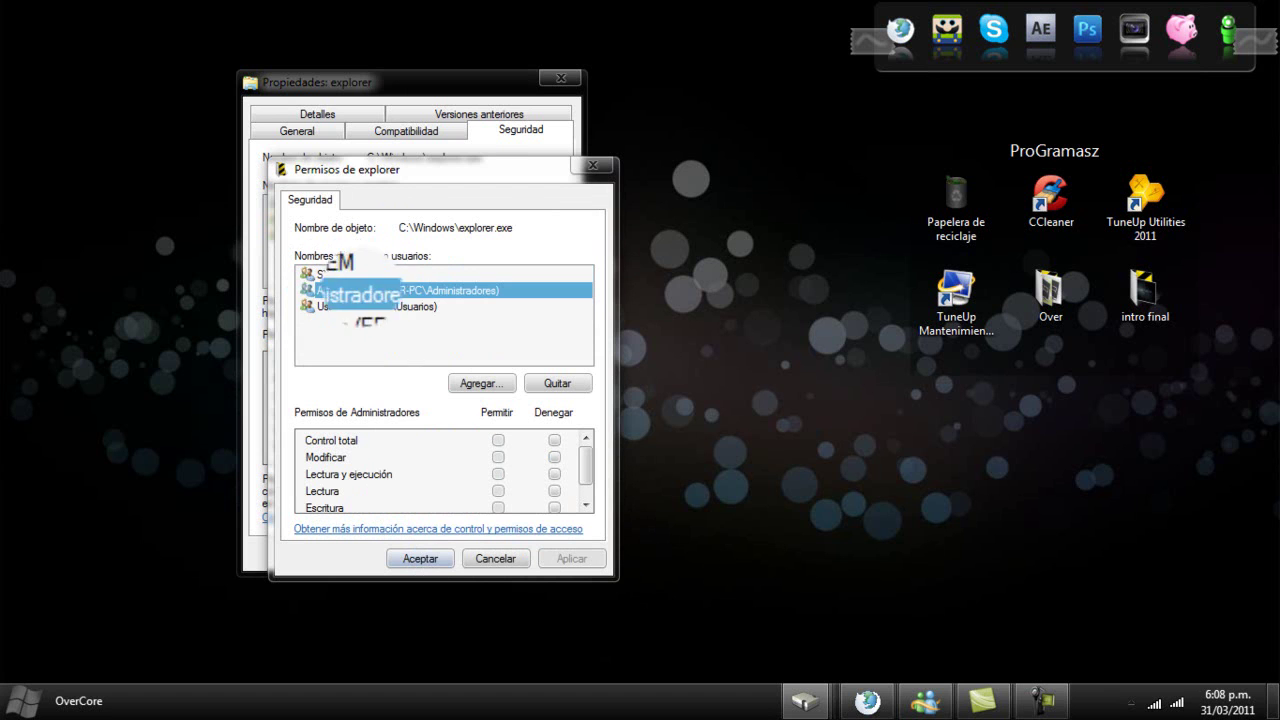
pyautogui.click(420, 562)
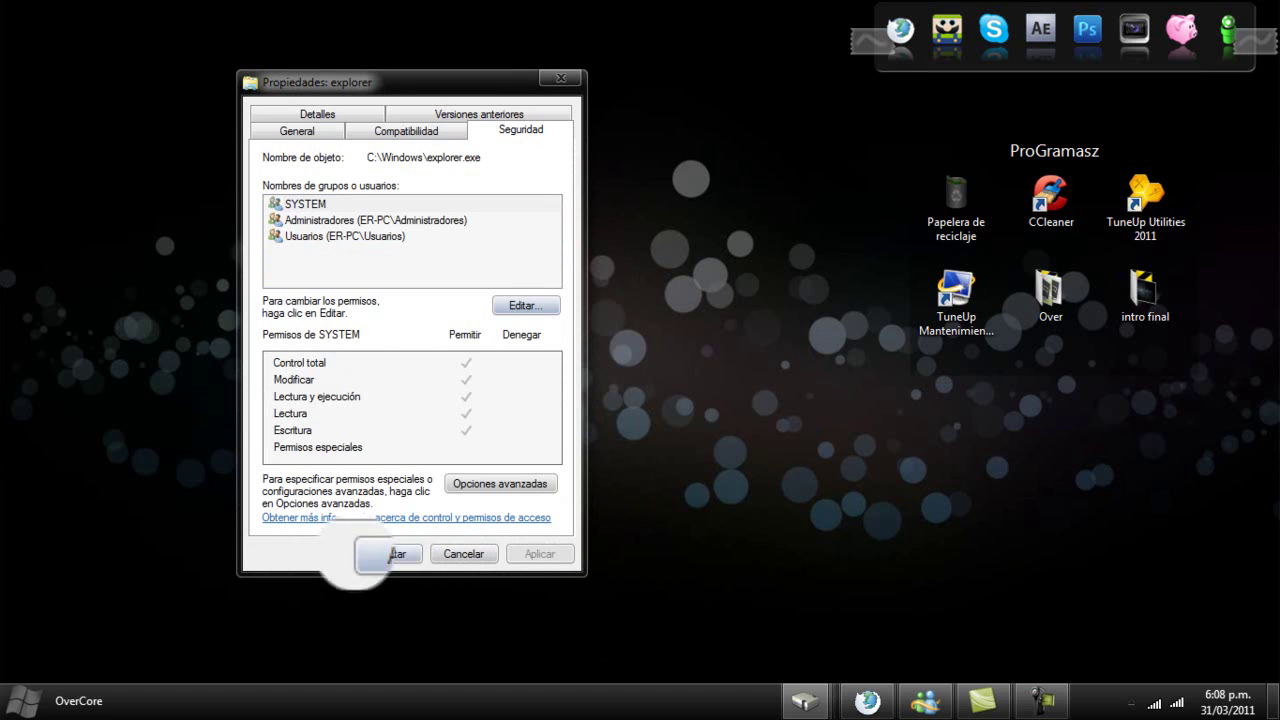
pyautogui.click(390, 558)
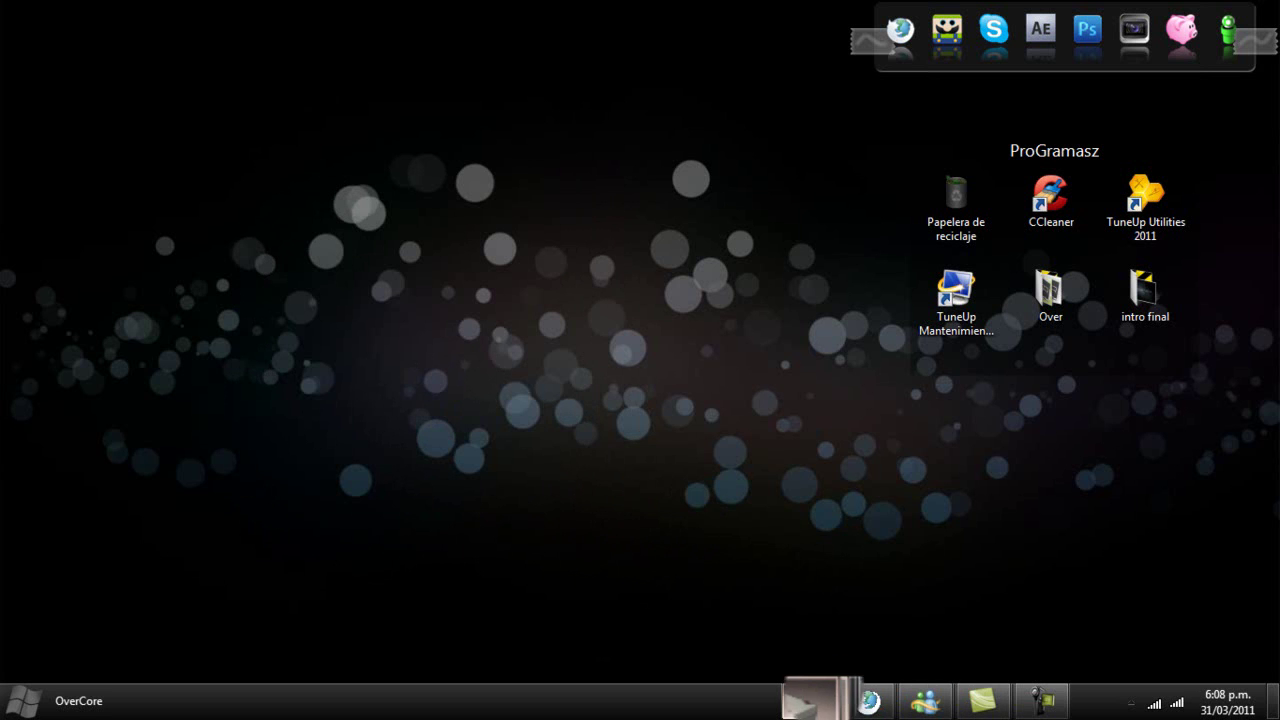
# Step: Return to the Mega Pack de Orbs window, go back to Orb para windows and open the W7SBC folder
pyautogui.moveTo(806, 700)
pyautogui.moveTo(910, 600)
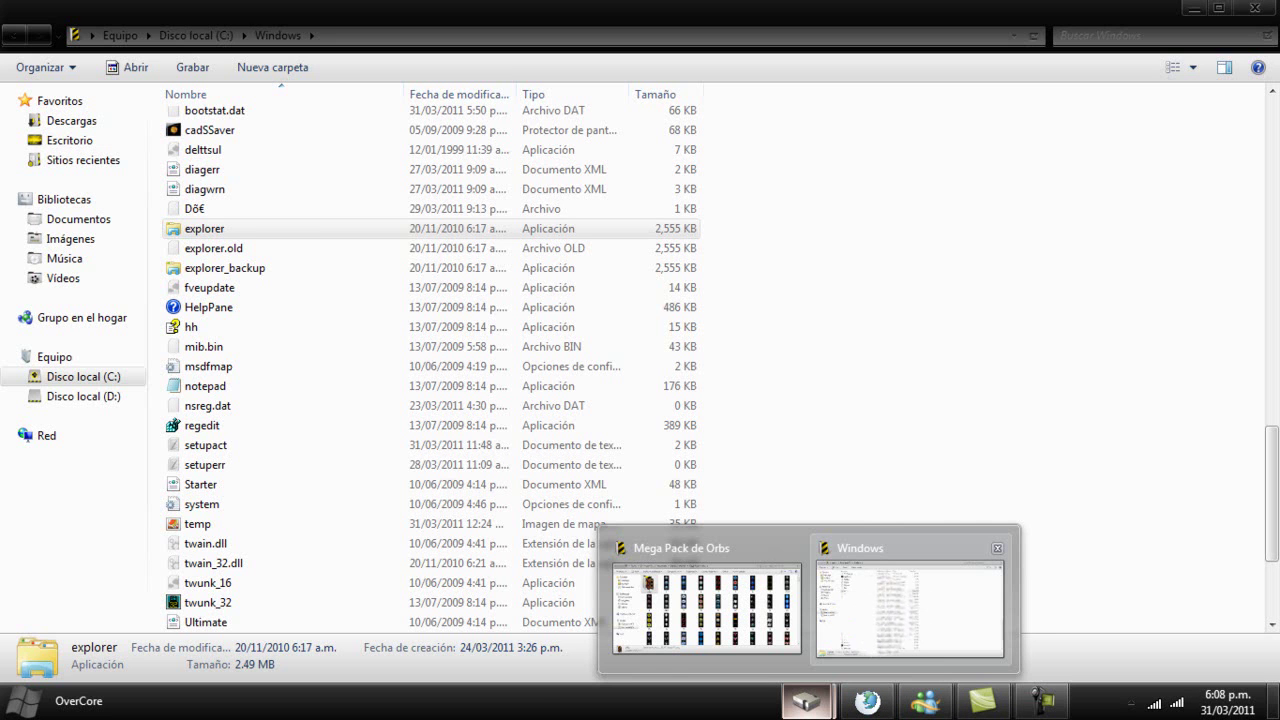
pyautogui.click(706, 605)
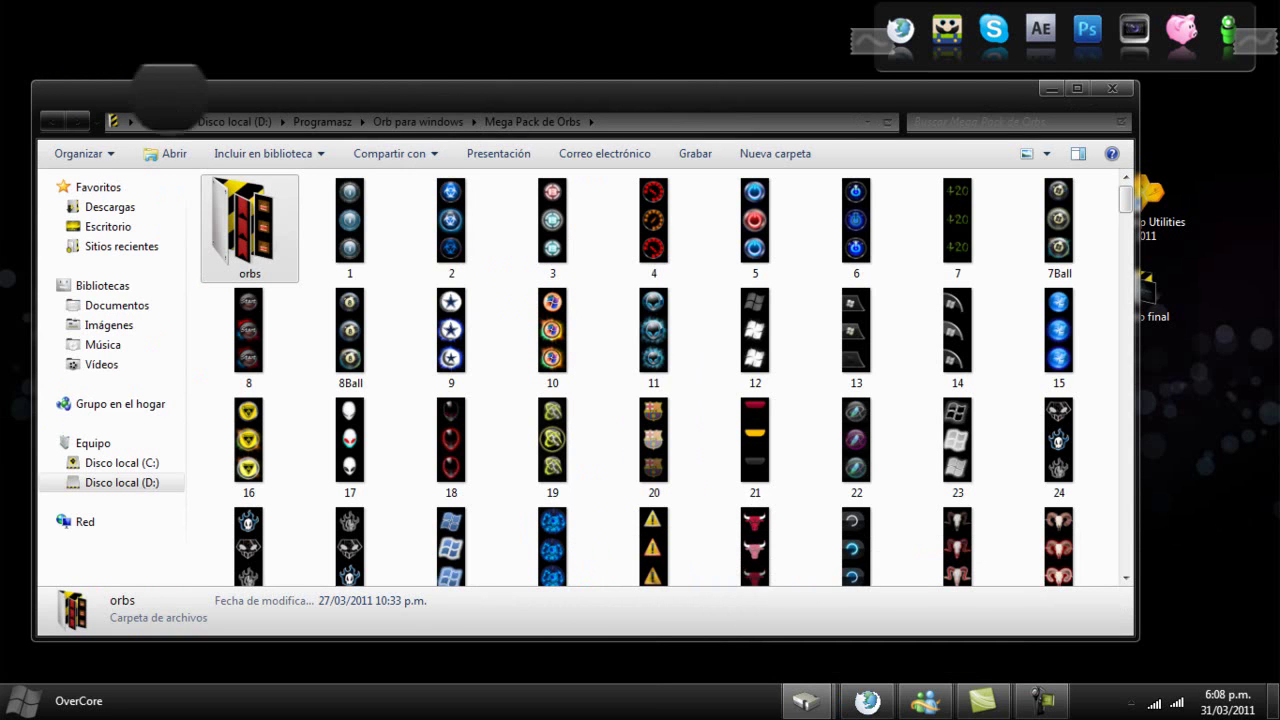
pyautogui.click(52, 121)
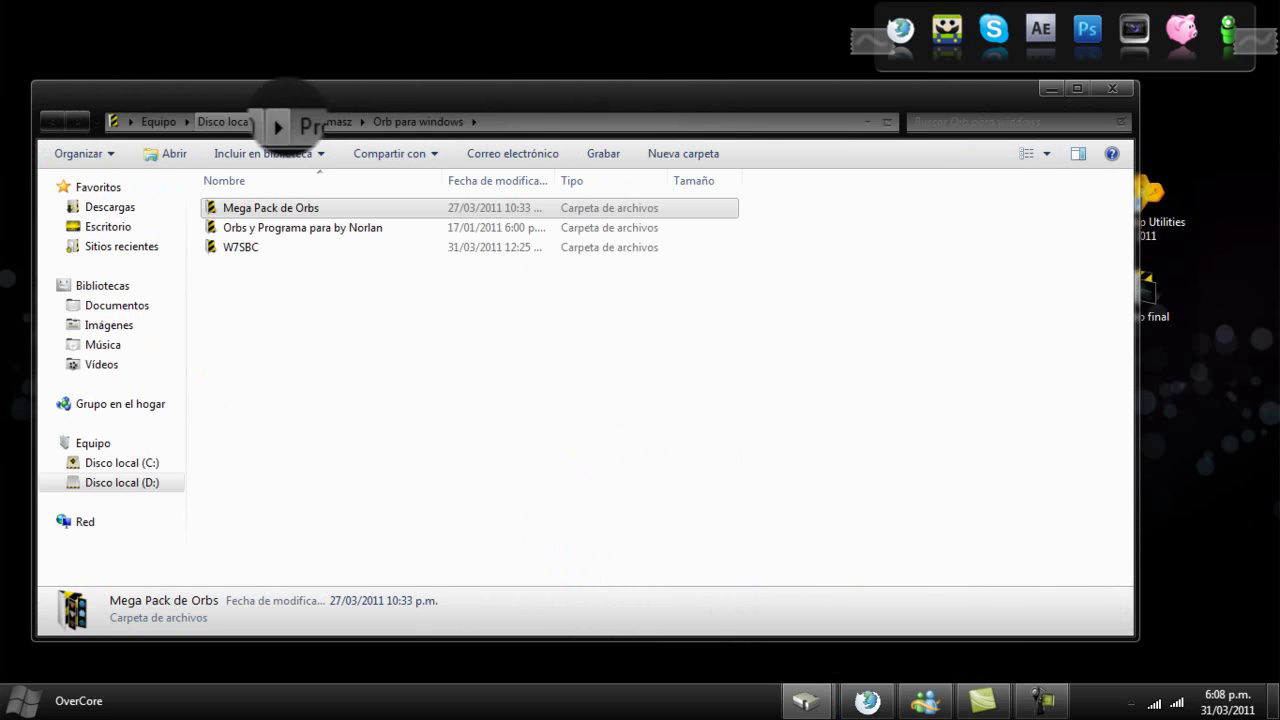
pyautogui.click(595, 60)
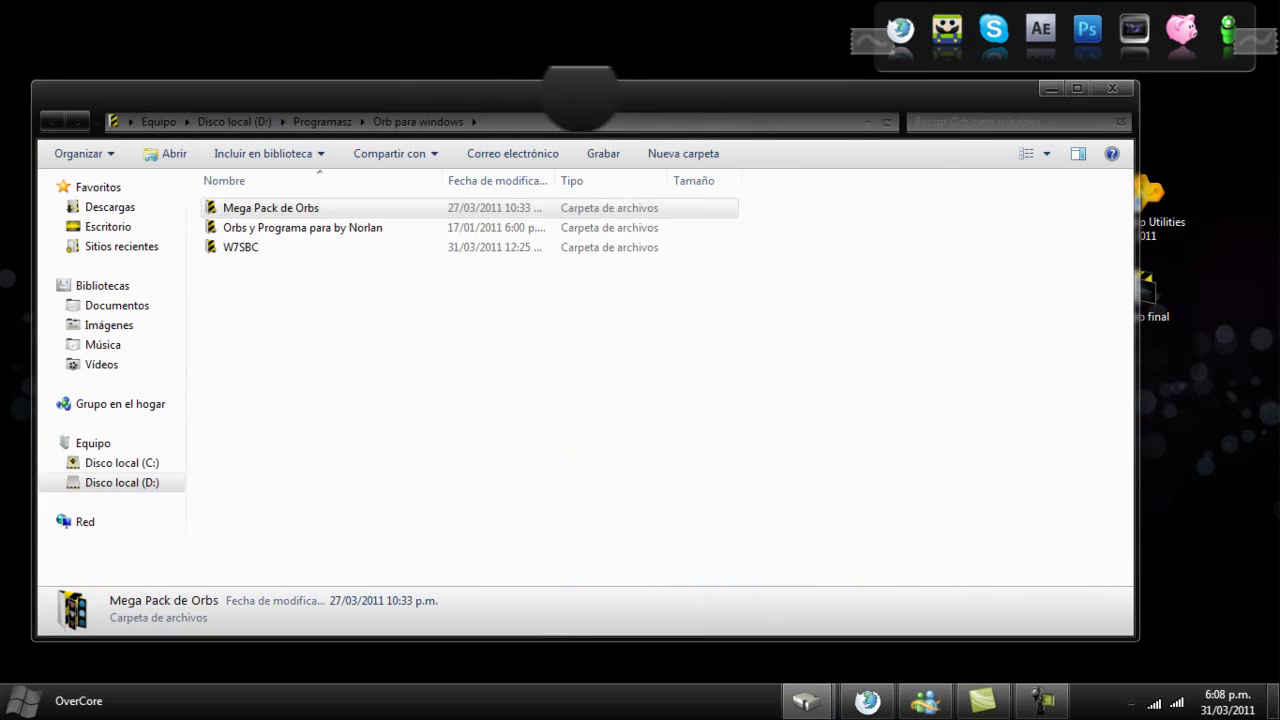
pyautogui.moveTo(580, 98); pyautogui.dragTo(587, 43)
pyautogui.click(242, 191)
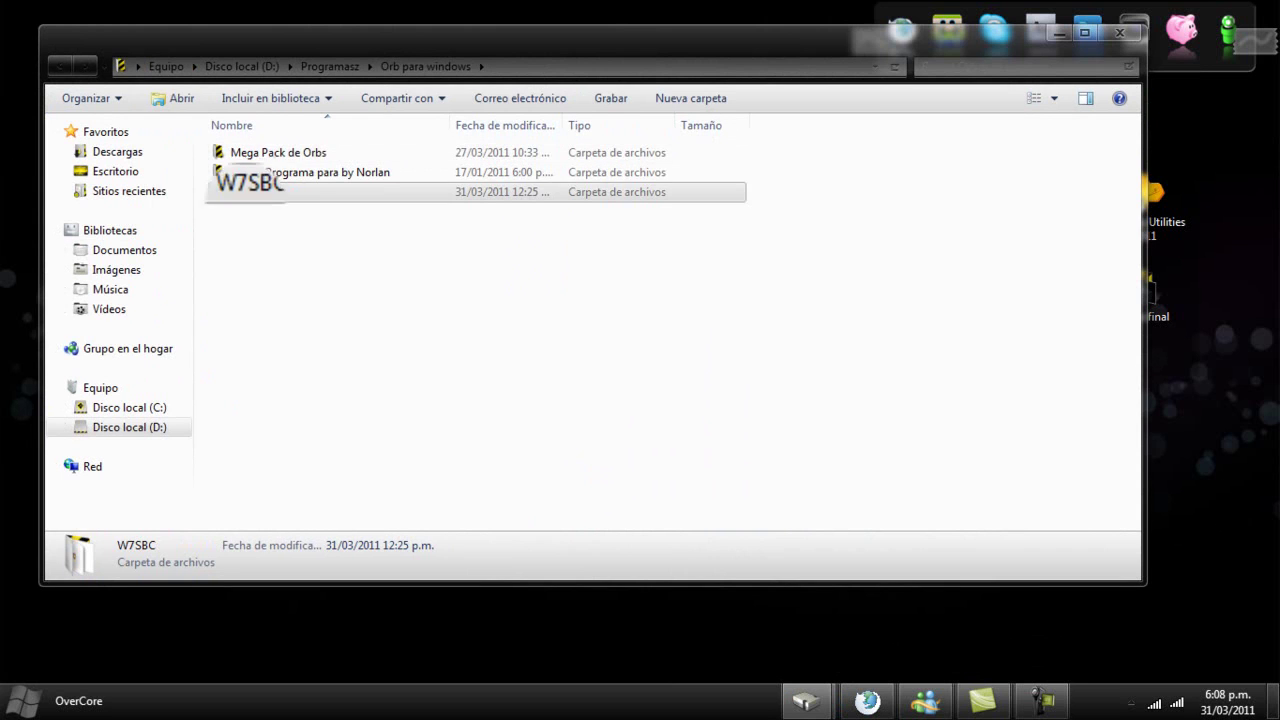
pyautogui.doubleClick(327, 192)
# Step: Run the Windows 7 Start Button Changer application as administrator
pyautogui.click(260, 211)
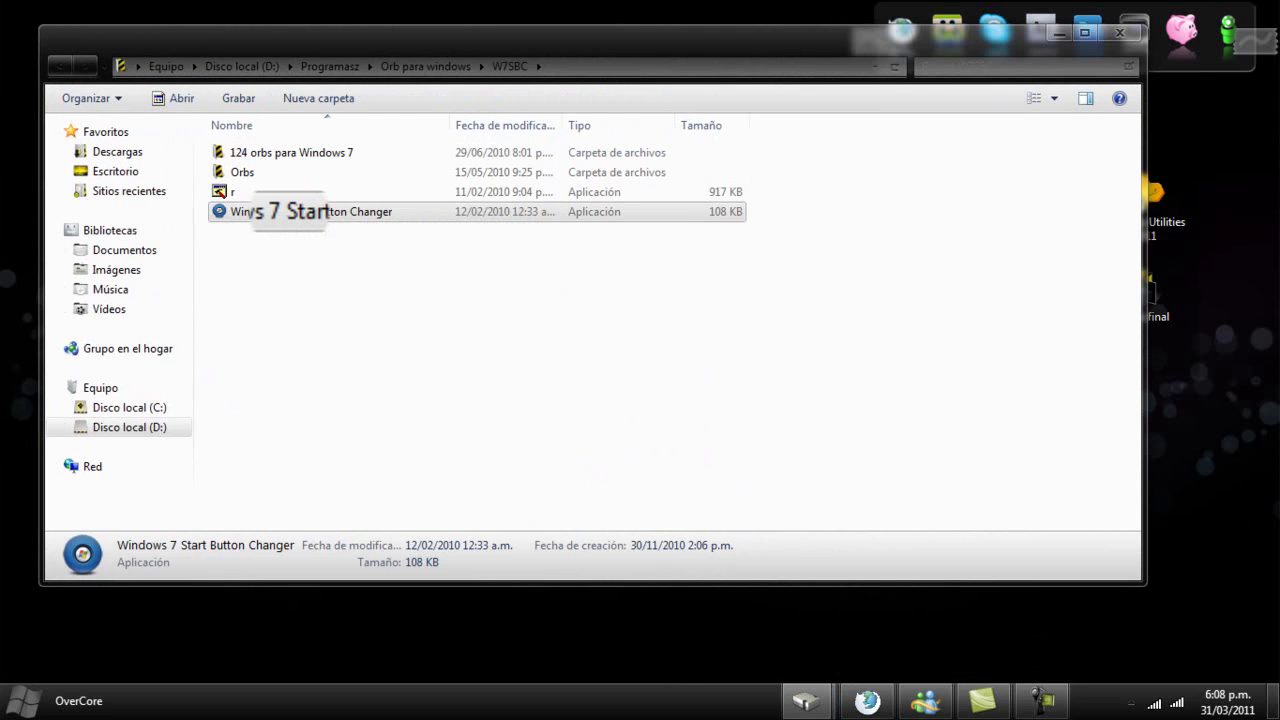
pyautogui.rightClick(290, 212)
pyautogui.click(380, 245)
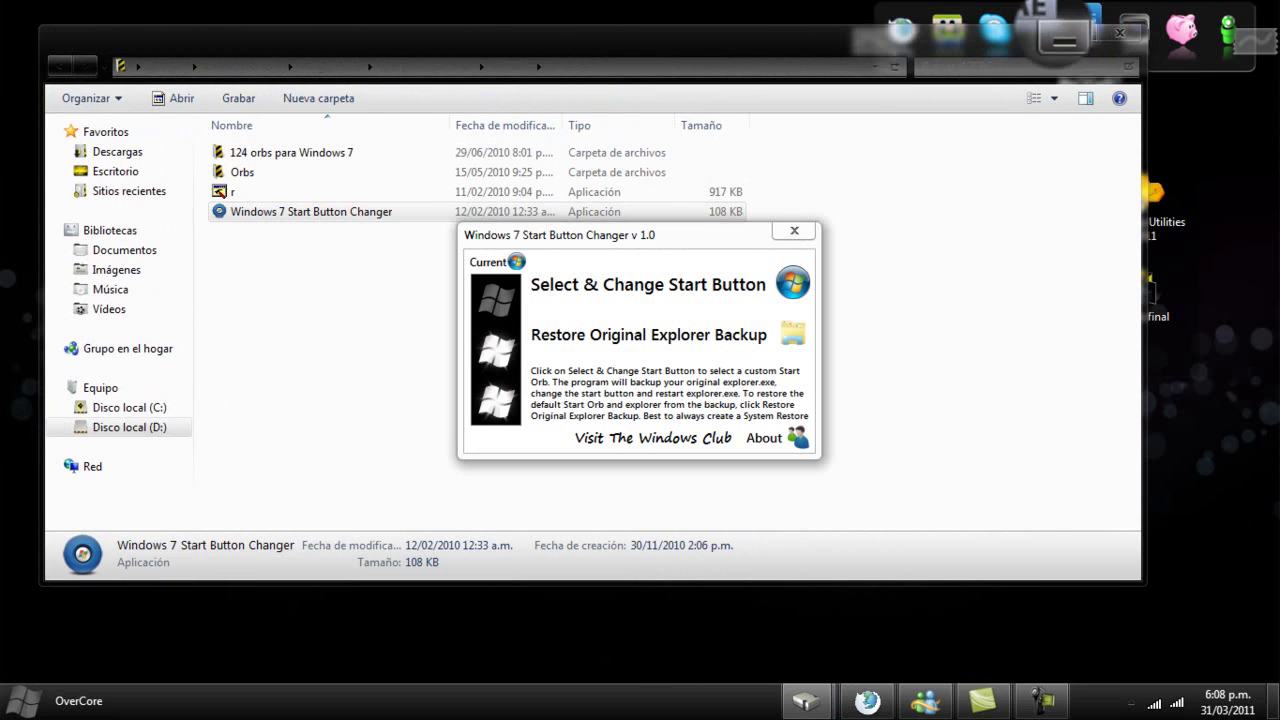
# Step: Minimize the folder window, reposition the Start Button Changer and open its chooser for a new start orb bitmap
pyautogui.click(1066, 32)
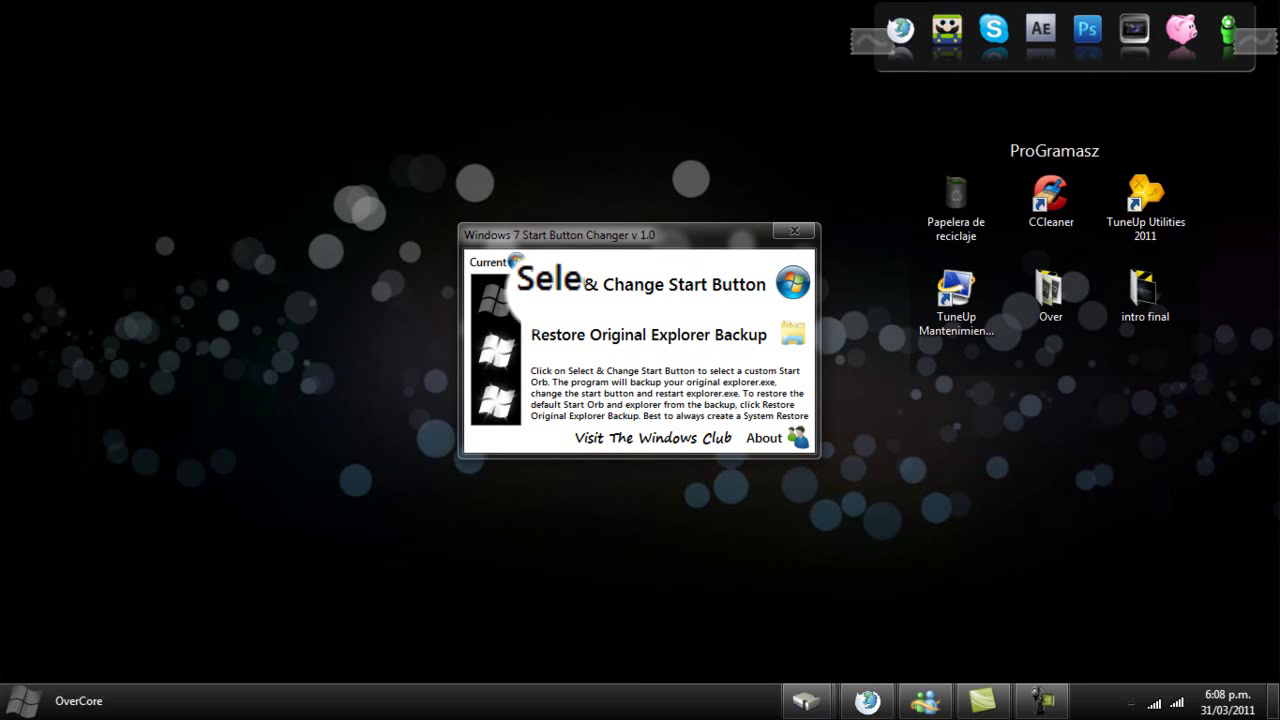
pyautogui.moveTo(624, 233); pyautogui.dragTo(554, 217)
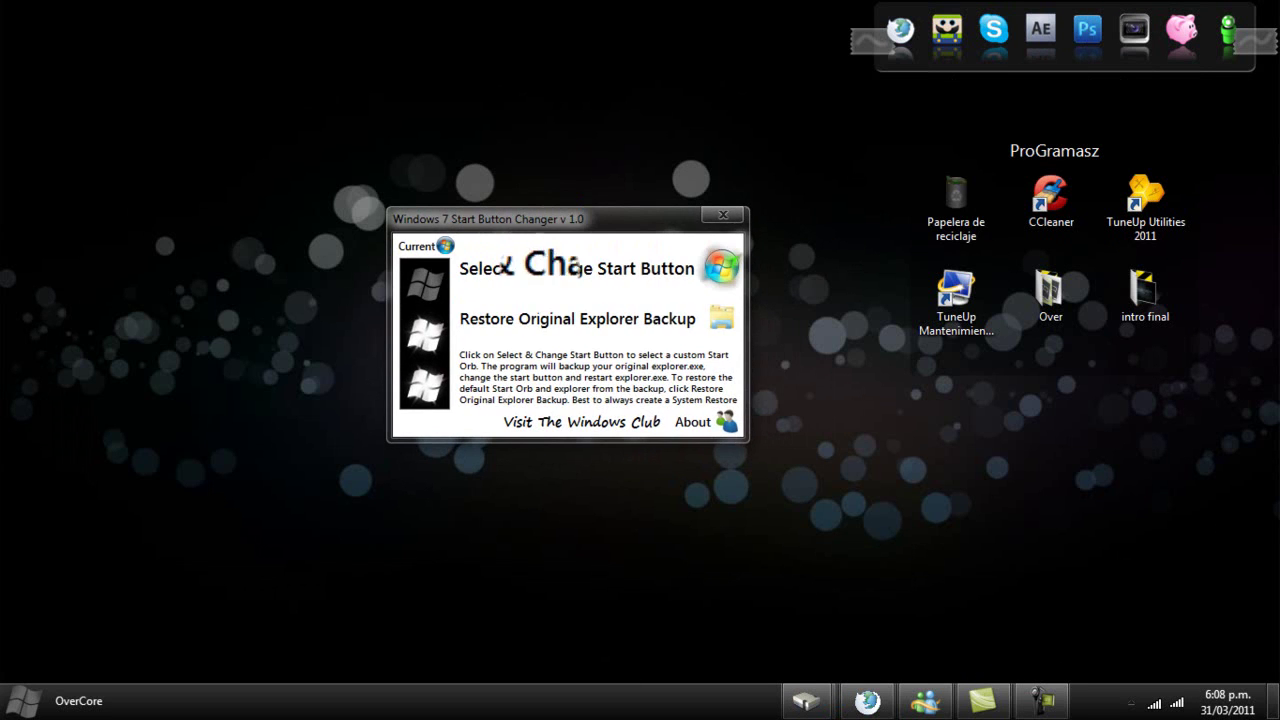
pyautogui.click(721, 268)
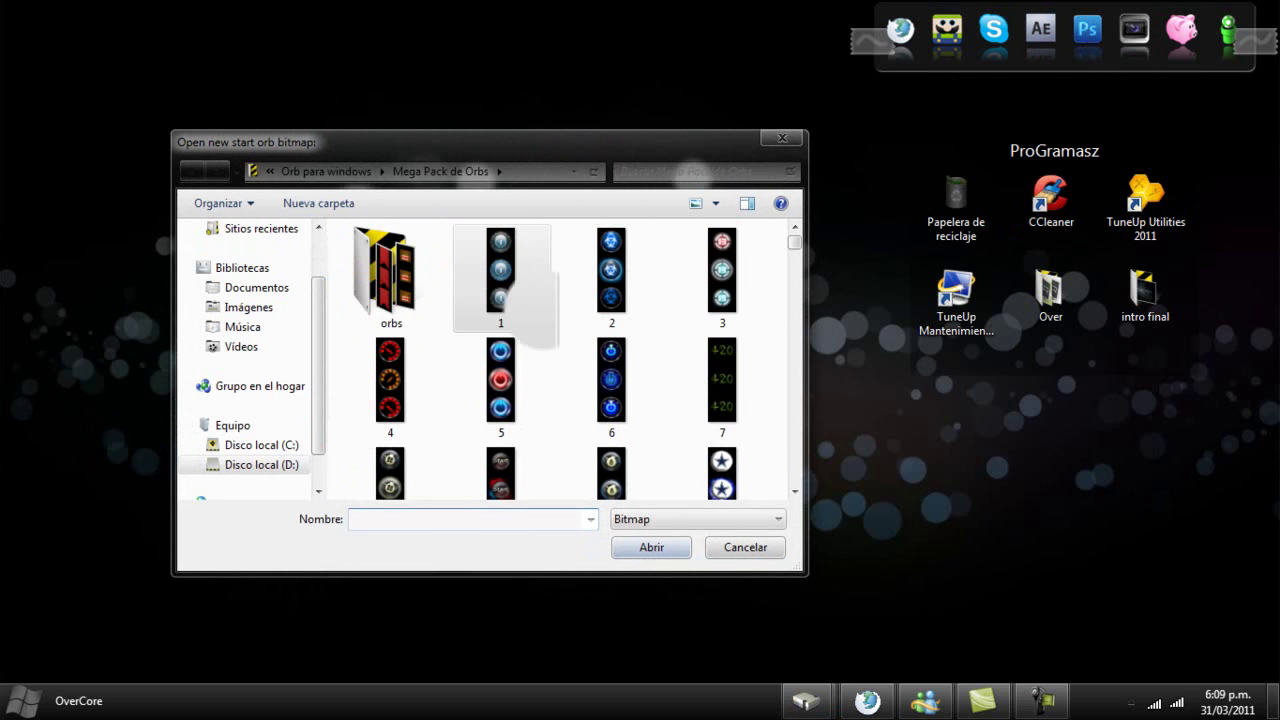
# Step: Open the orbs folder in the bitmap chooser and apply the 6801 Variant image as the new start orb
pyautogui.moveTo(567, 149); pyautogui.dragTo(540, 126)
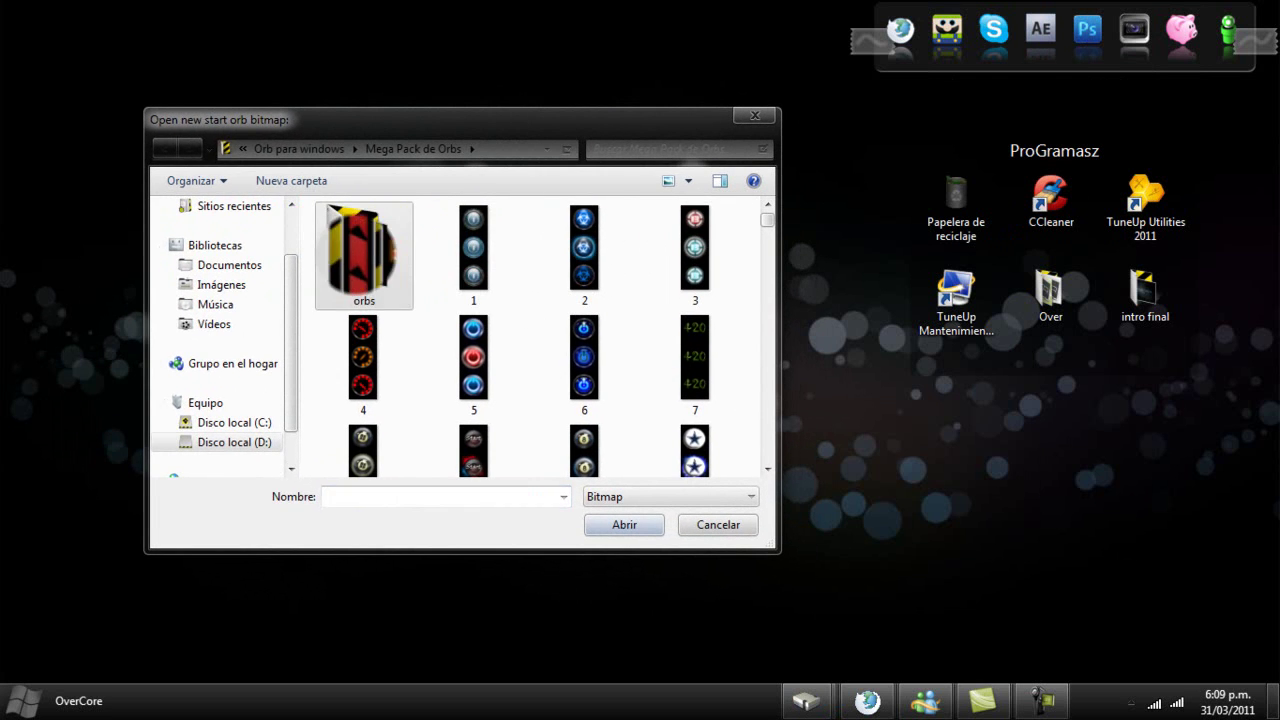
pyautogui.doubleClick(360, 250)
pyautogui.scroll(-3, 558, 285)
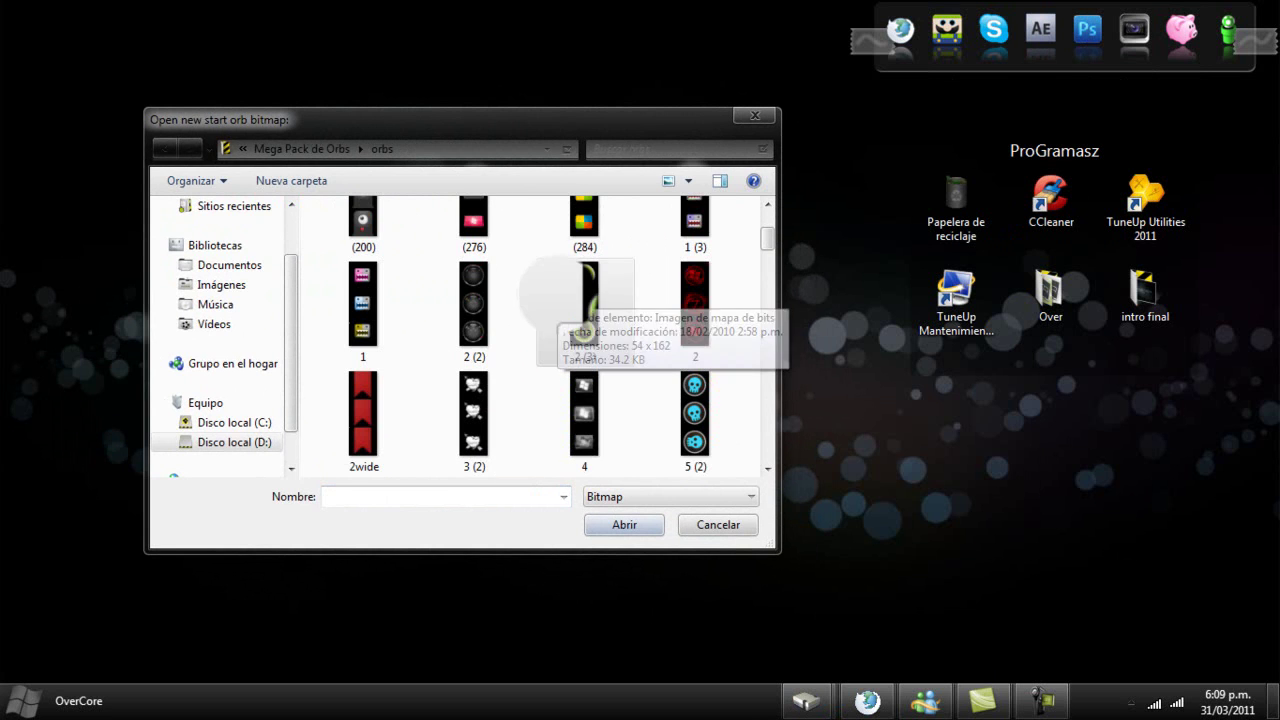
pyautogui.scroll(-2, 480, 305)
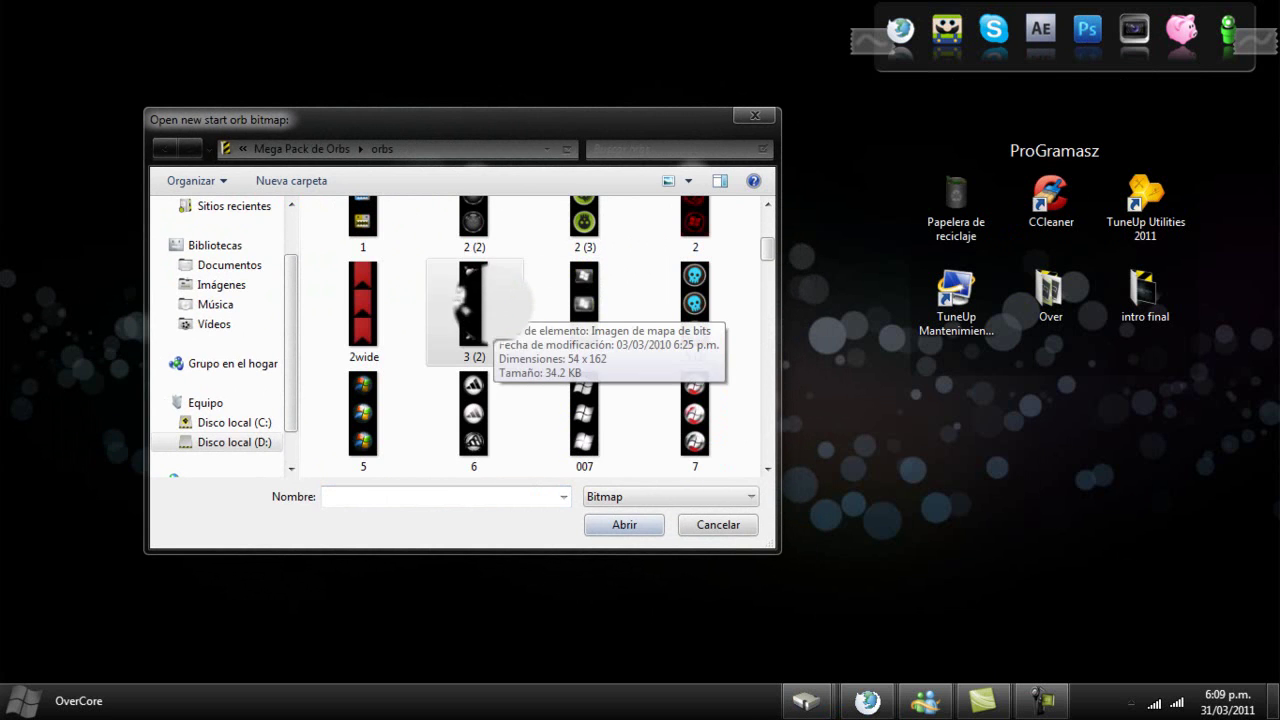
pyautogui.scroll(-1, 478, 305)
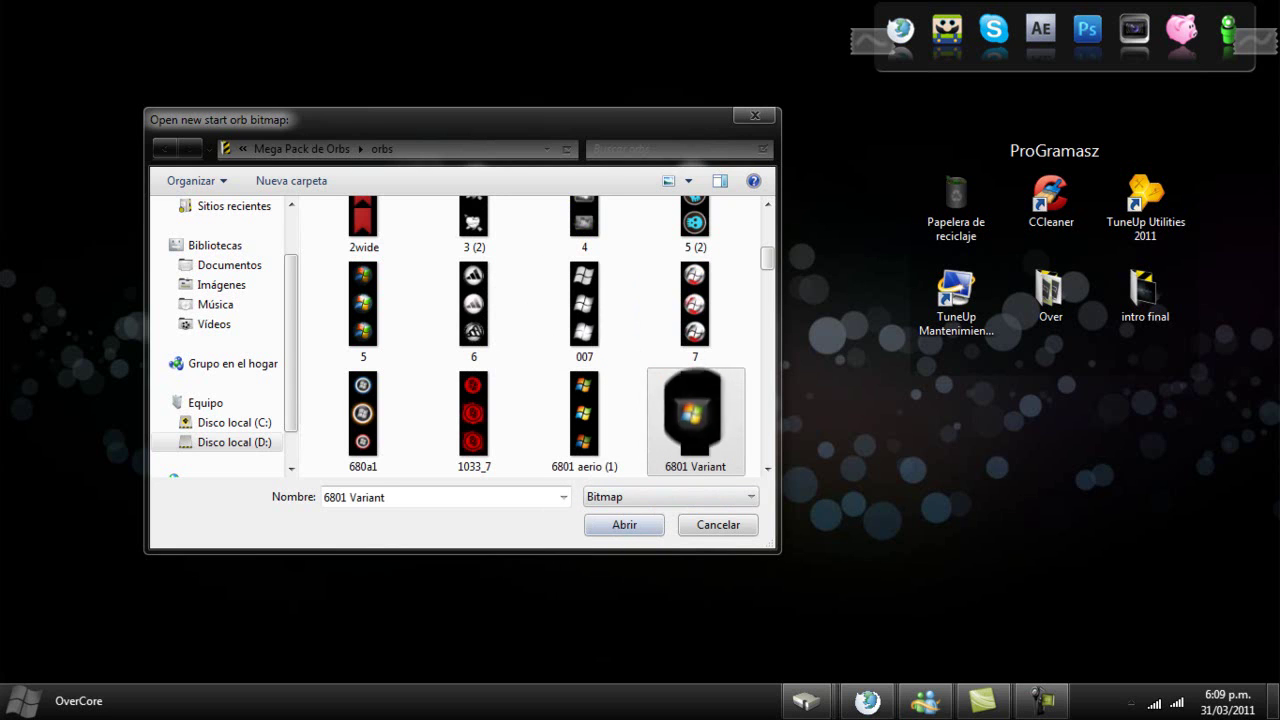
pyautogui.click(615, 530)
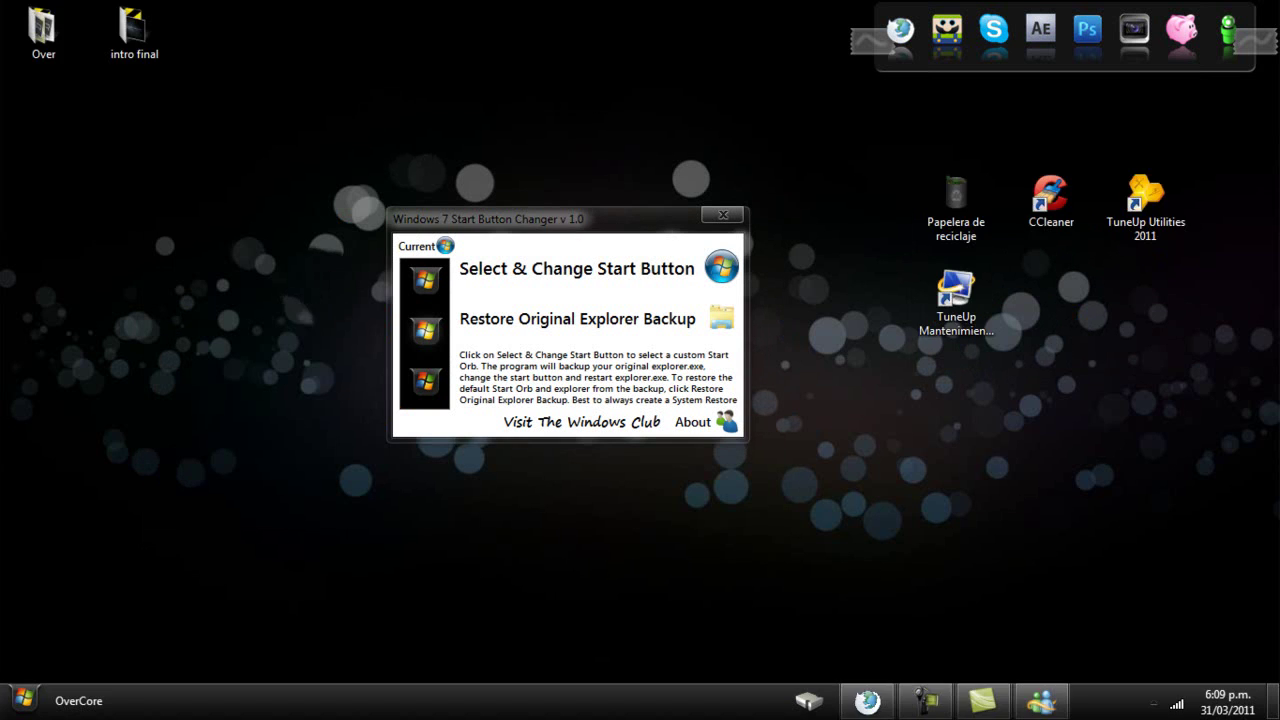
# Step: Open and close the Start menu several times to check the new orb, and shift the Start Button Changer window aside
pyautogui.click(30, 696)
pyautogui.click(30, 696)
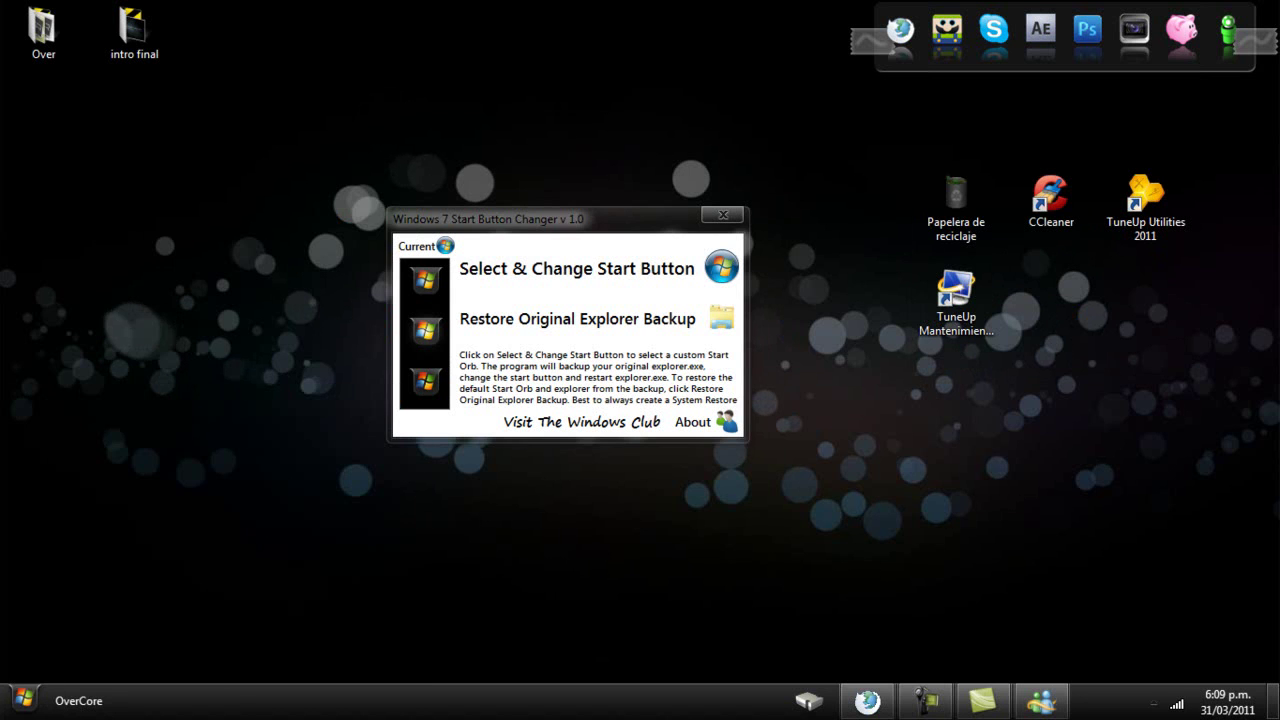
pyautogui.press('super')
pyautogui.press('super')
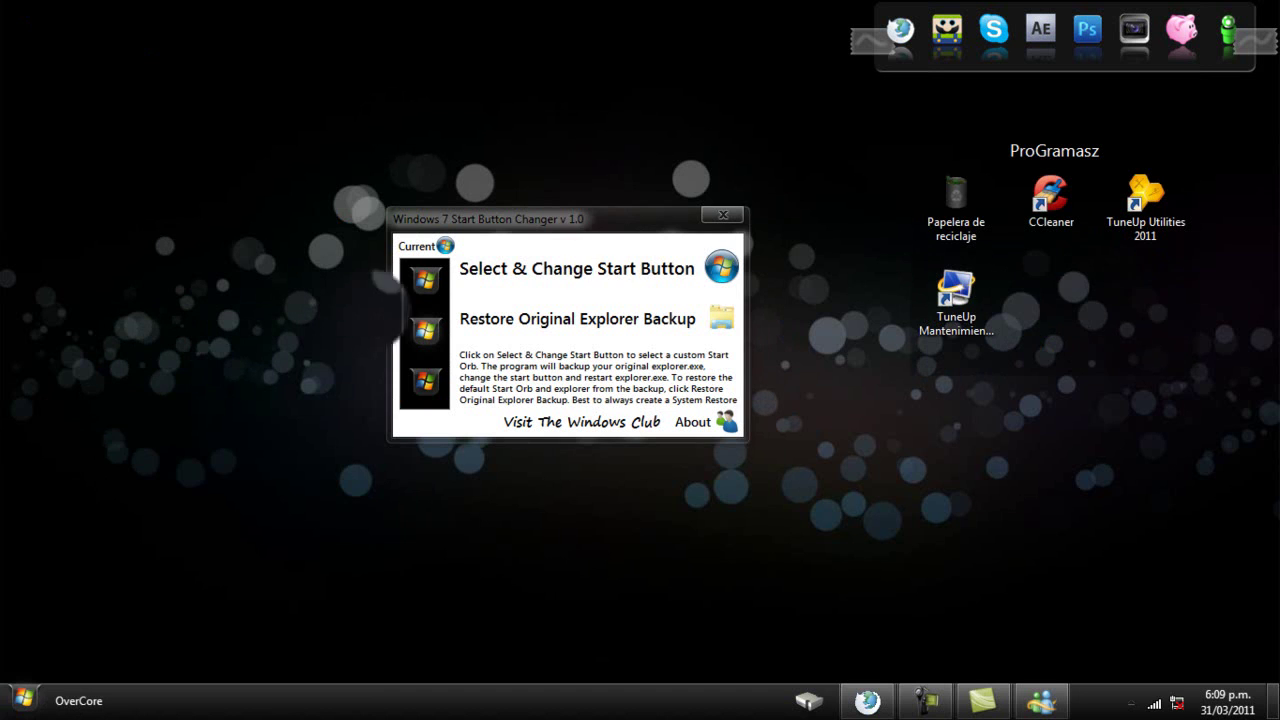
pyautogui.press('super')
pyautogui.press('super')
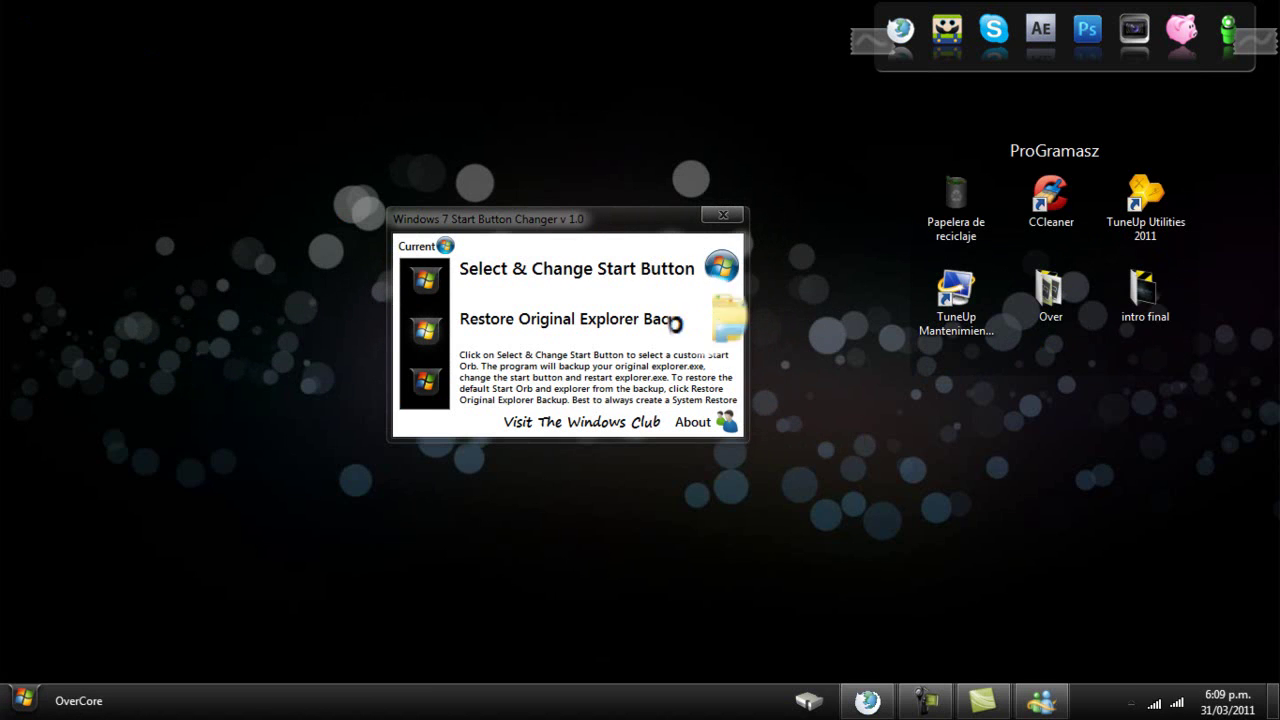
pyautogui.moveTo(621, 219); pyautogui.dragTo(546, 217)
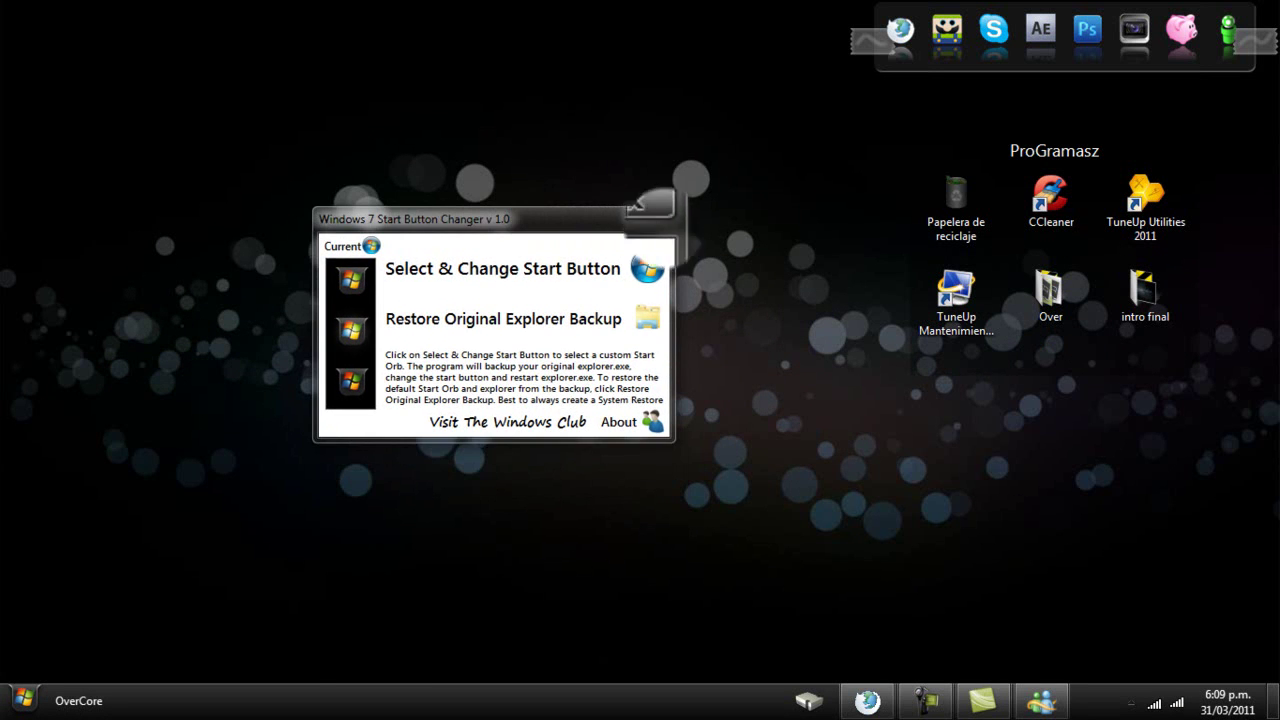
# Step: Switch to the maximized Firefox window, move the Start Button Changer out of the way and review the viewer requests on the YouTube channel page
pyautogui.click(868, 697)
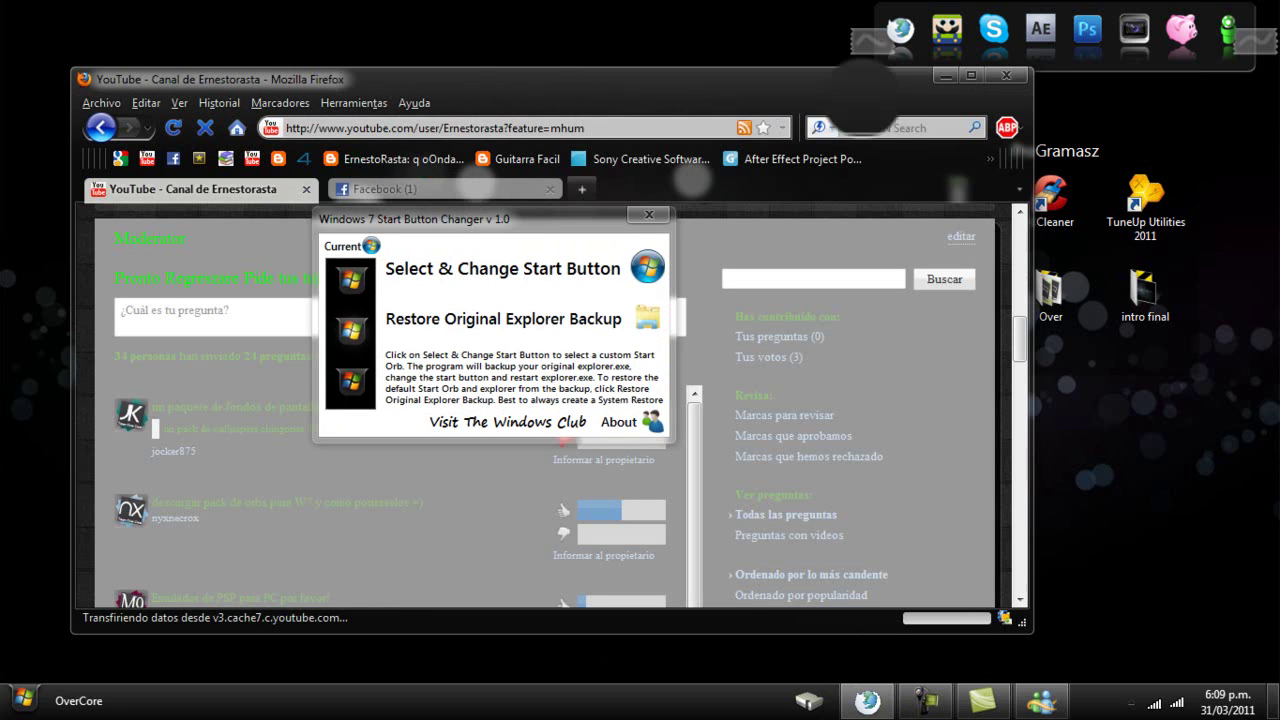
pyautogui.click(962, 81)
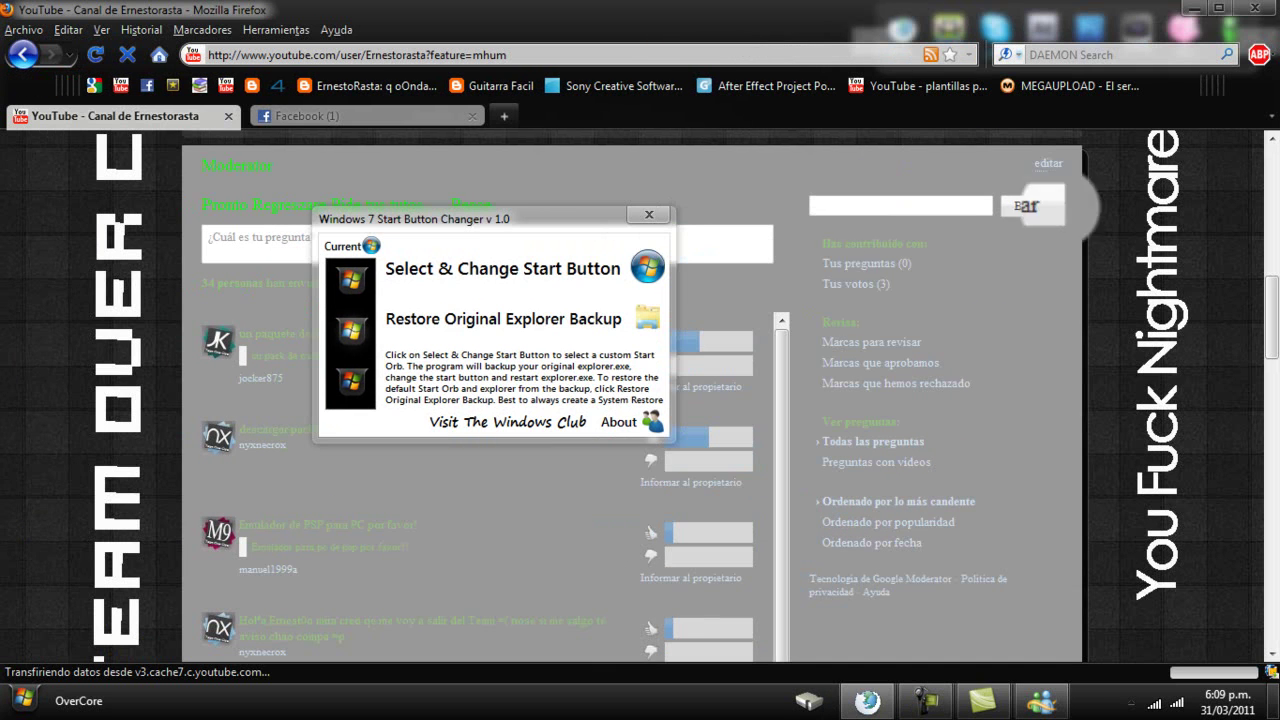
pyautogui.moveTo(545, 215); pyautogui.dragTo(511, 566)
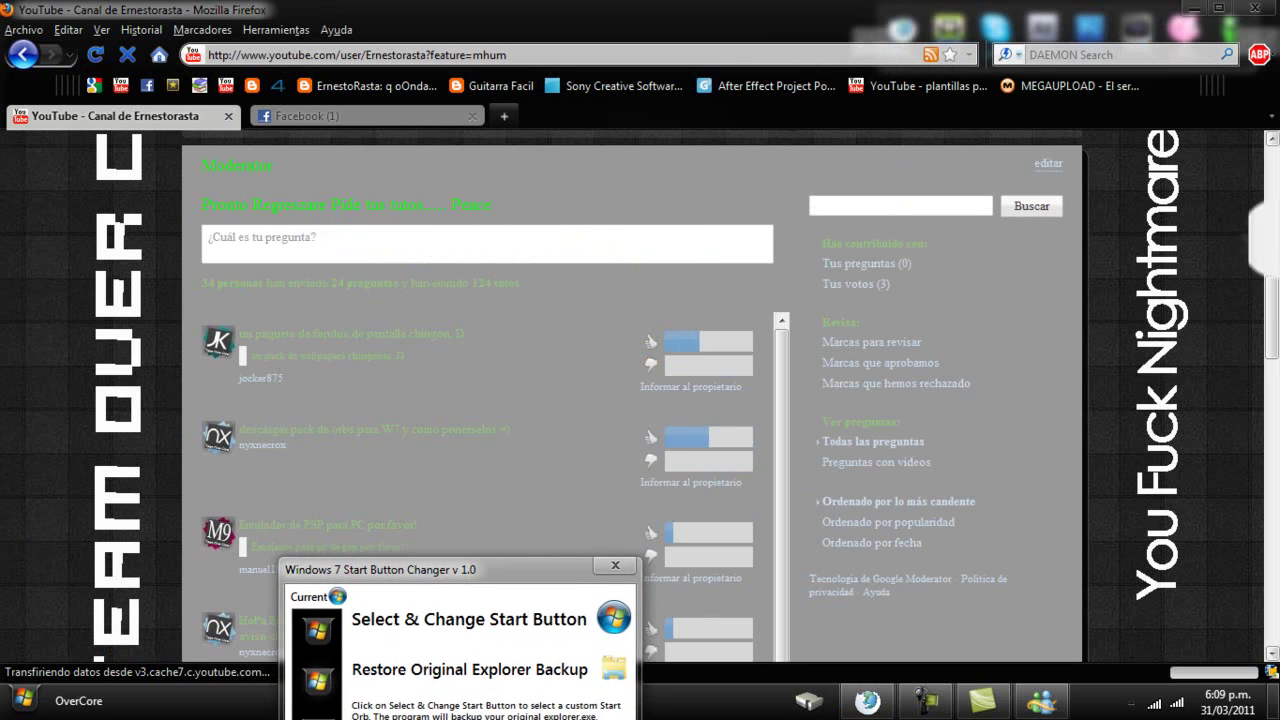
pyautogui.scroll(-5, 218, 285)
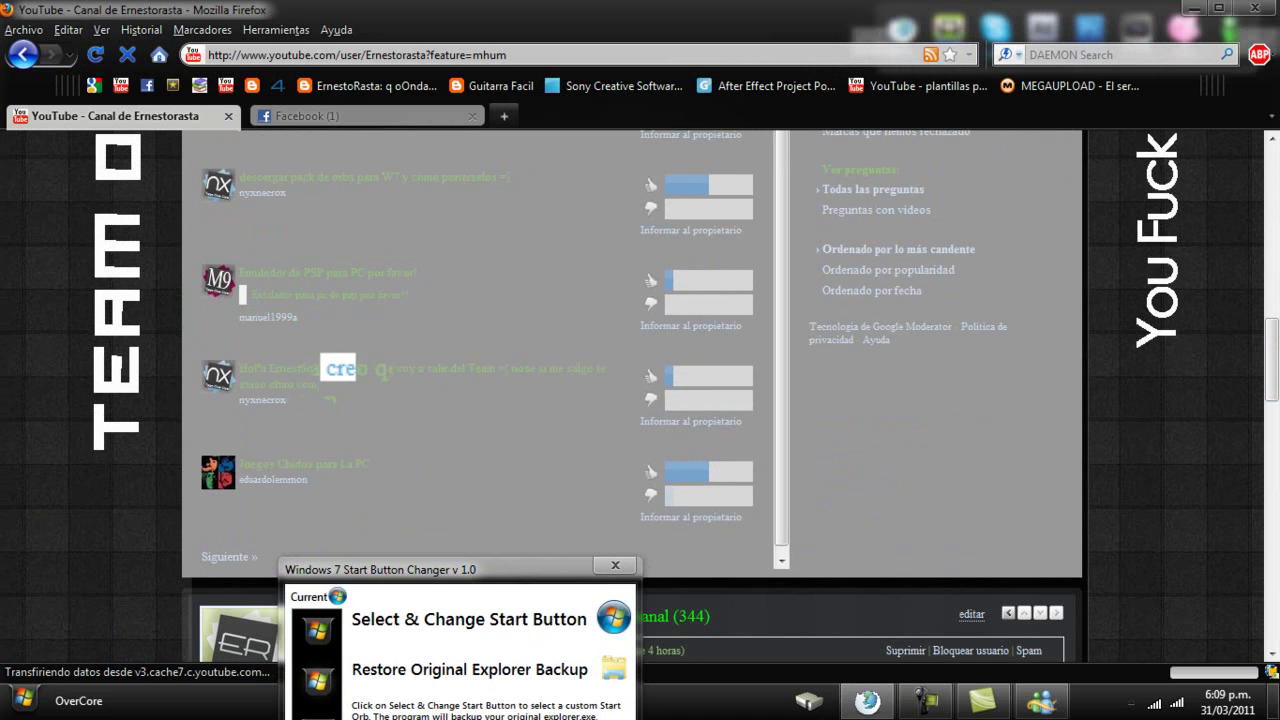
pyautogui.moveTo(356, 371); pyautogui.dragTo(469, 383)
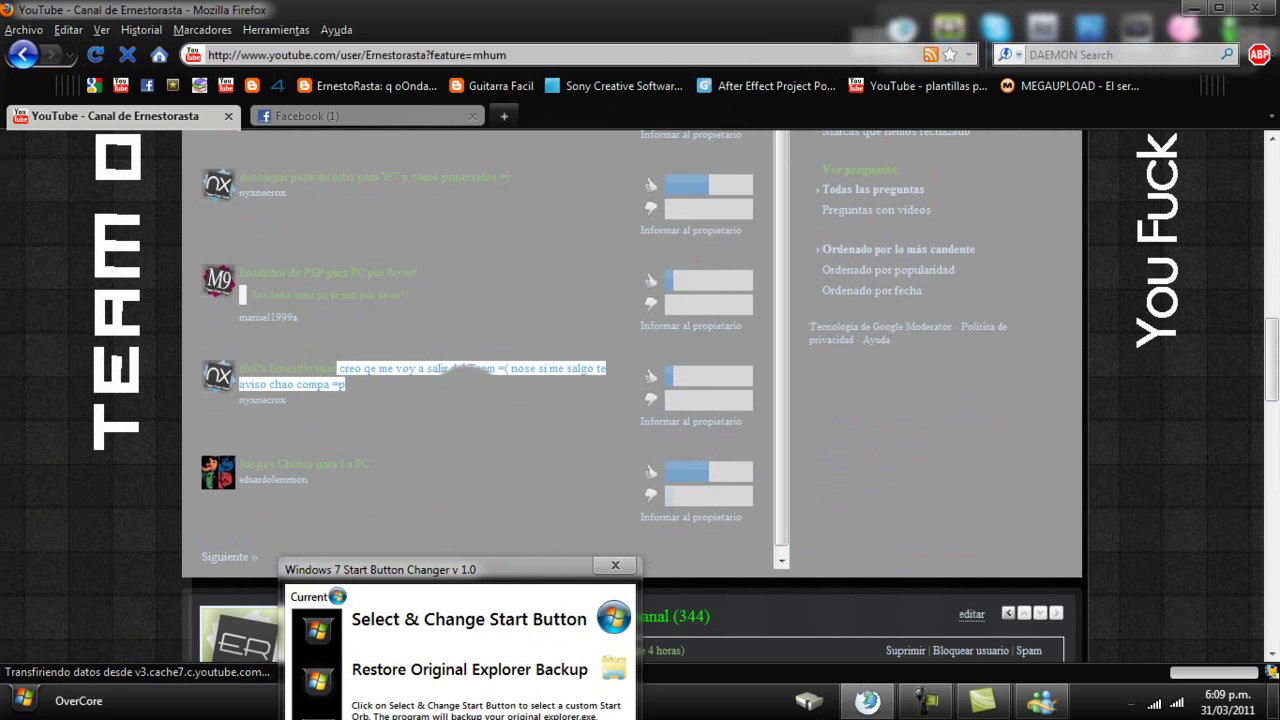
pyautogui.click(467, 346)
# Step: Restore and minimize the Firefox window, then reposition the Start Button Changer near the middle of the desktop
pyautogui.moveTo(645, 11); pyautogui.dragTo(539, 62)
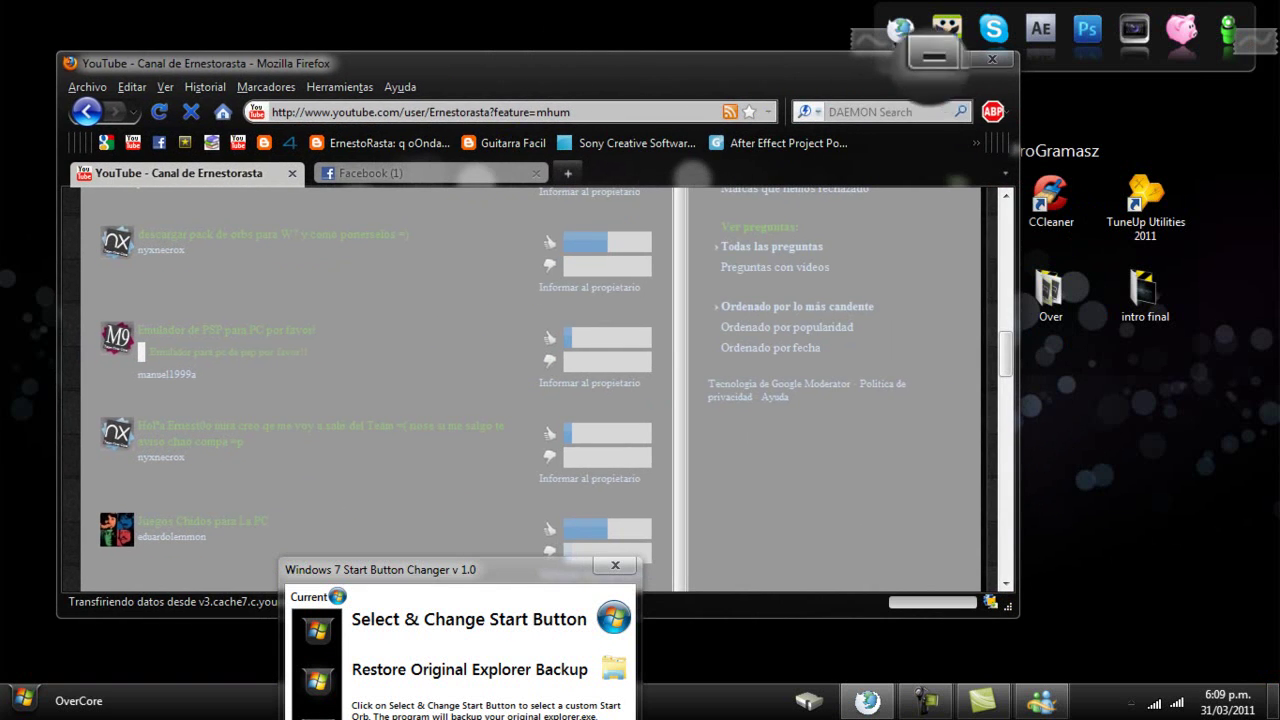
pyautogui.click(937, 57)
pyautogui.moveTo(400, 569); pyautogui.dragTo(342, 196)
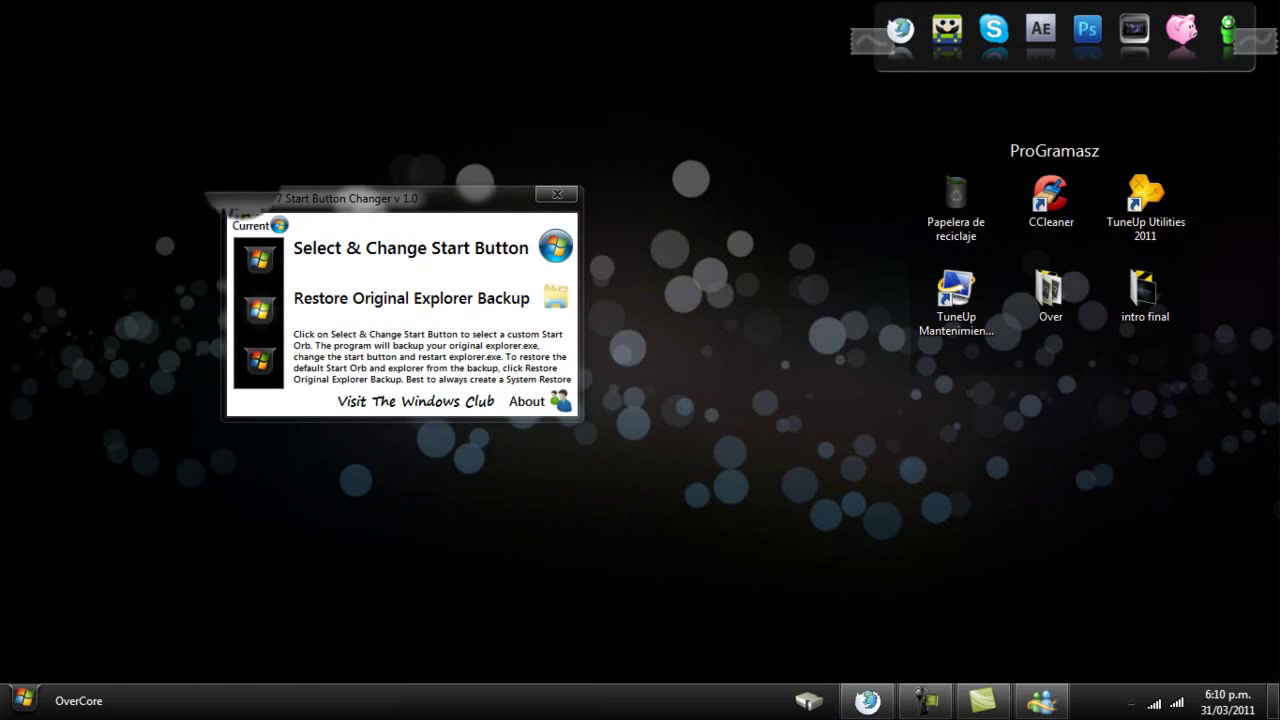
pyautogui.moveTo(262, 200); pyautogui.dragTo(333, 227)
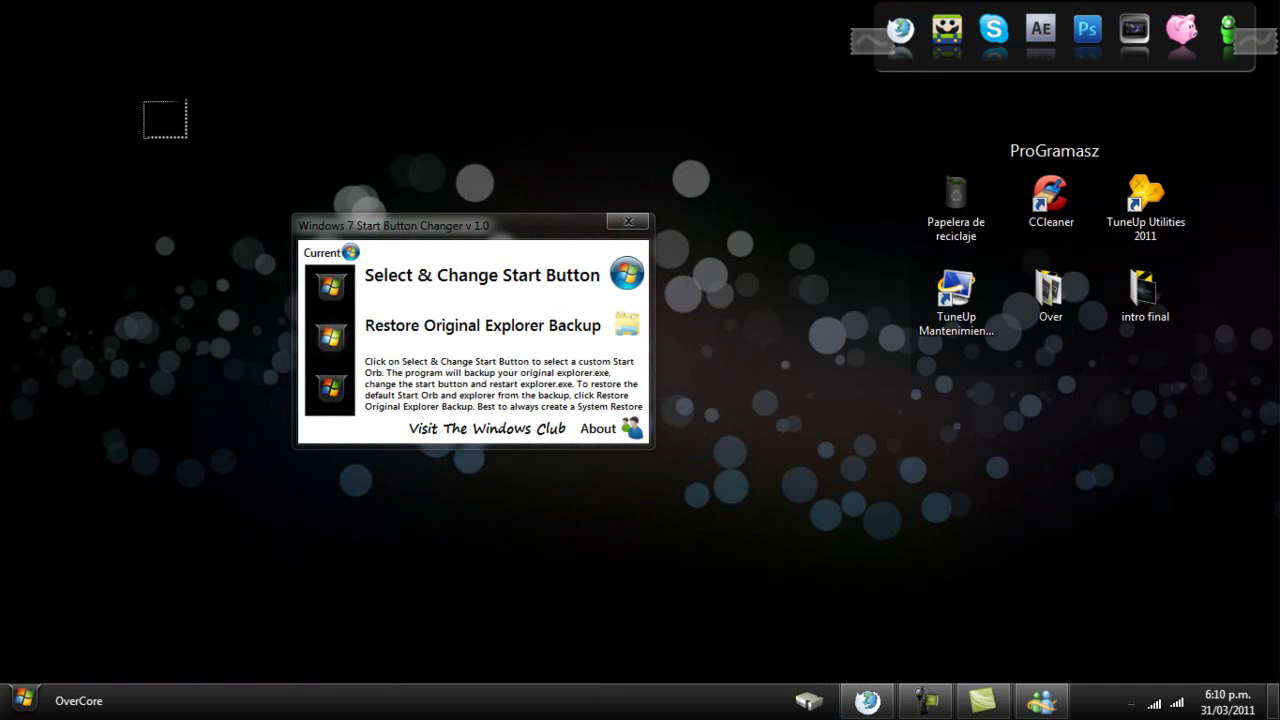